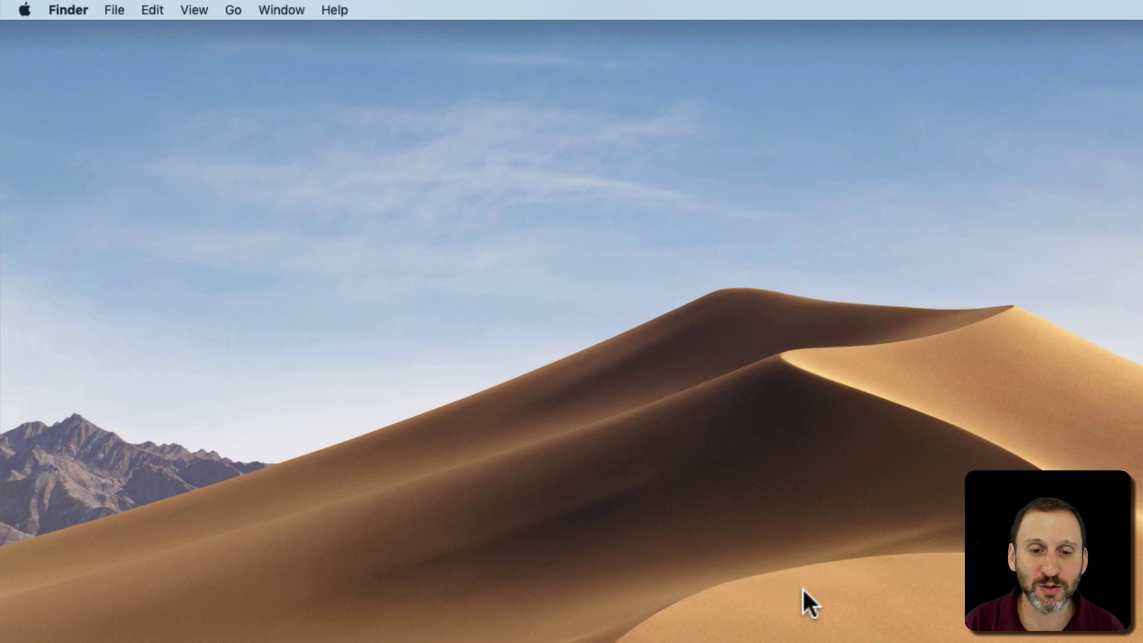
Launch Stocks from Spotlight by searching for 'stock'
key(super+space)
text(stock)
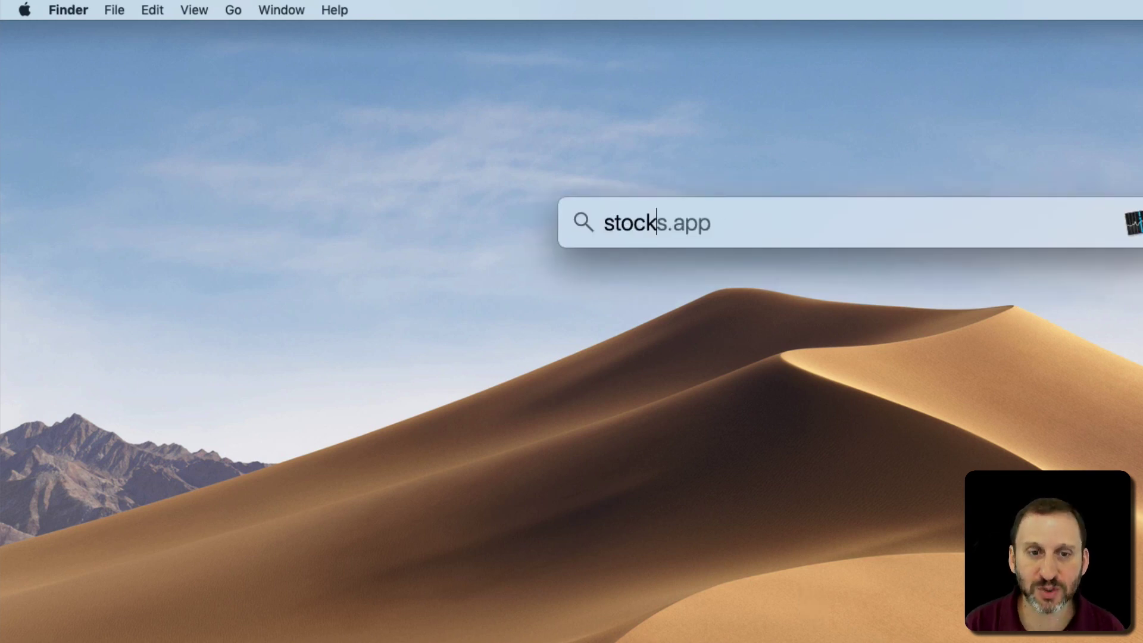
key(Return)
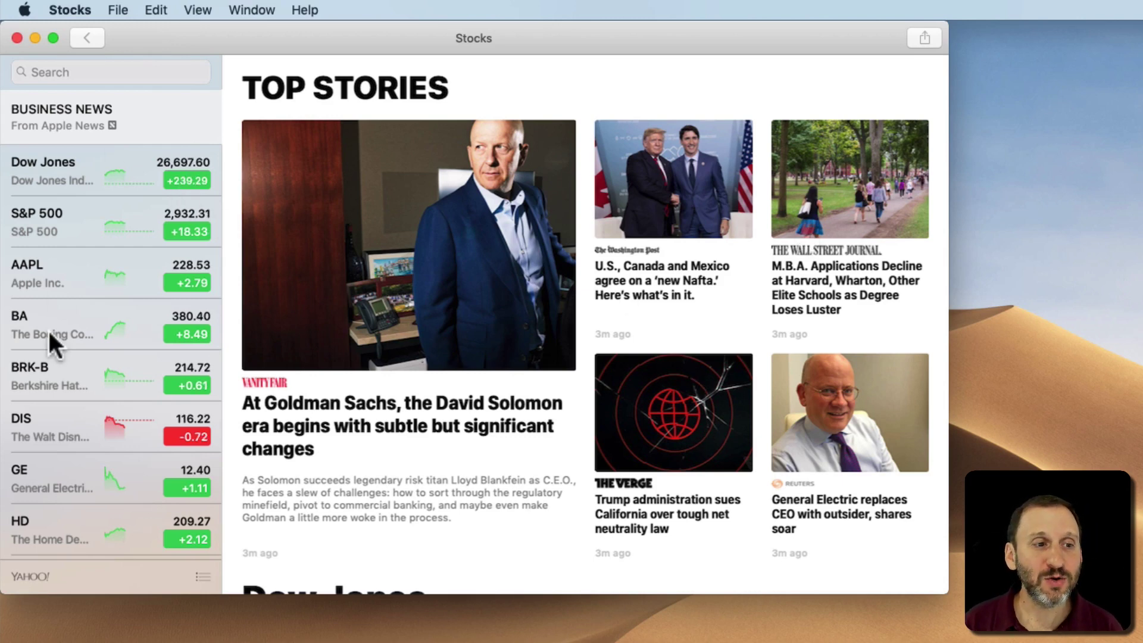
scroll(47, 328, down, 2)
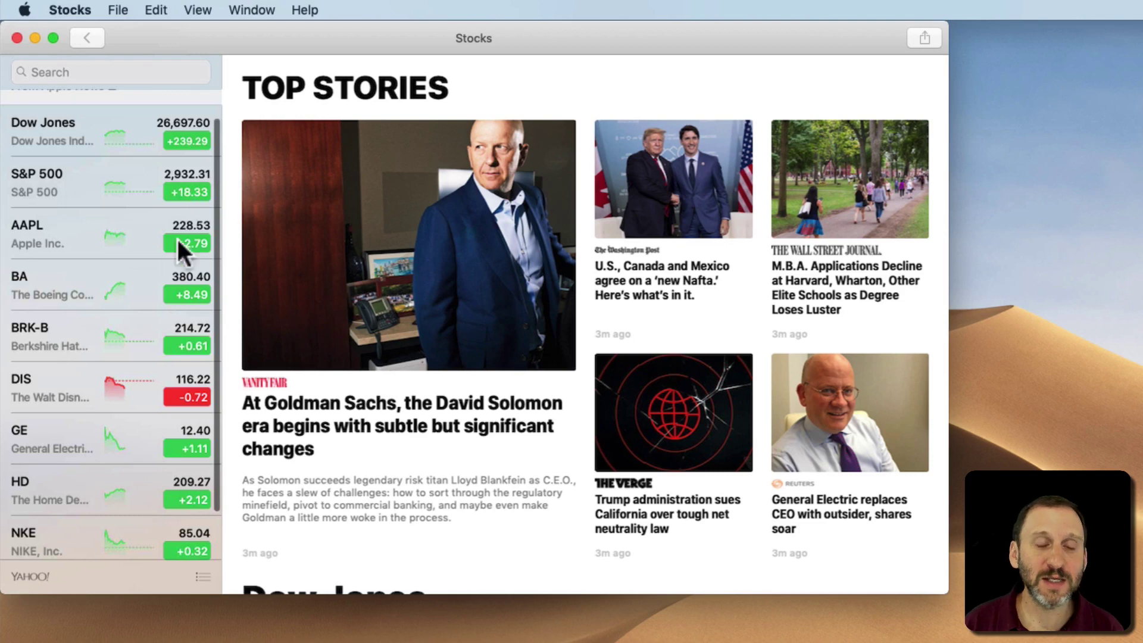
scroll(127, 361, down, 2)
scroll(126, 367, up, 4)
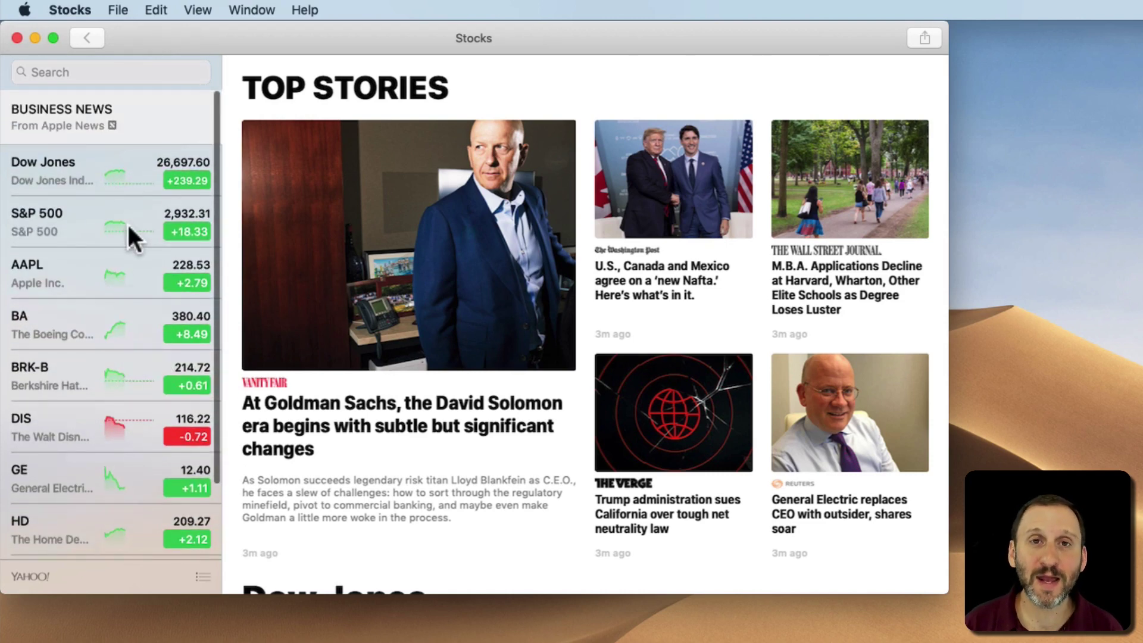
Remove Boeing (BA) from the watchlist and move Disney above Berkshire Hathaway
click(200, 576)
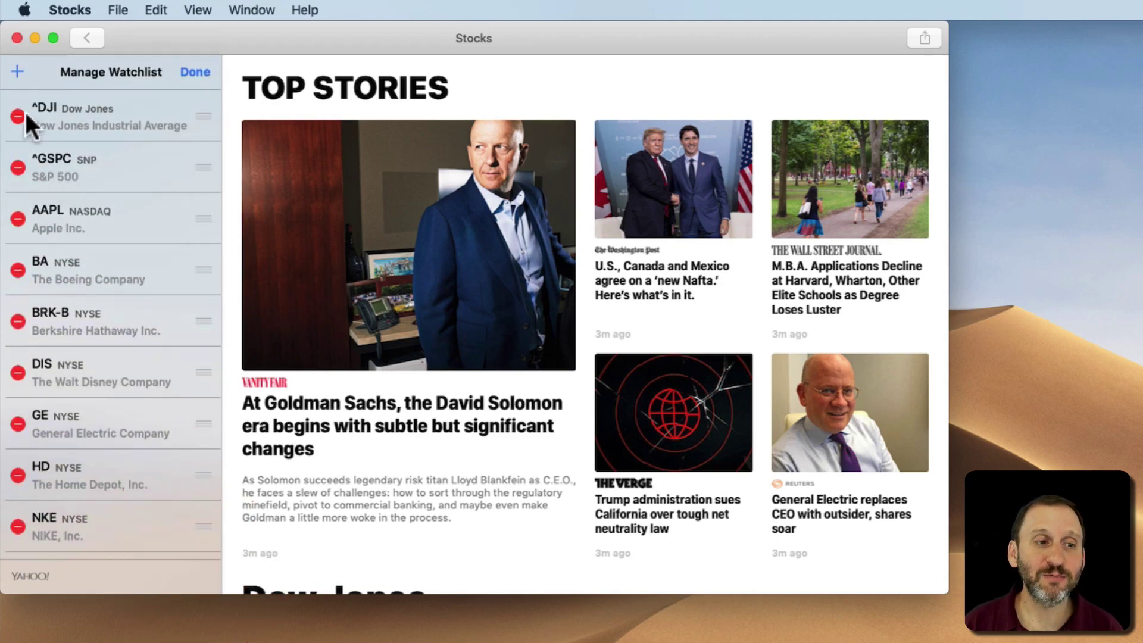
click(17, 271)
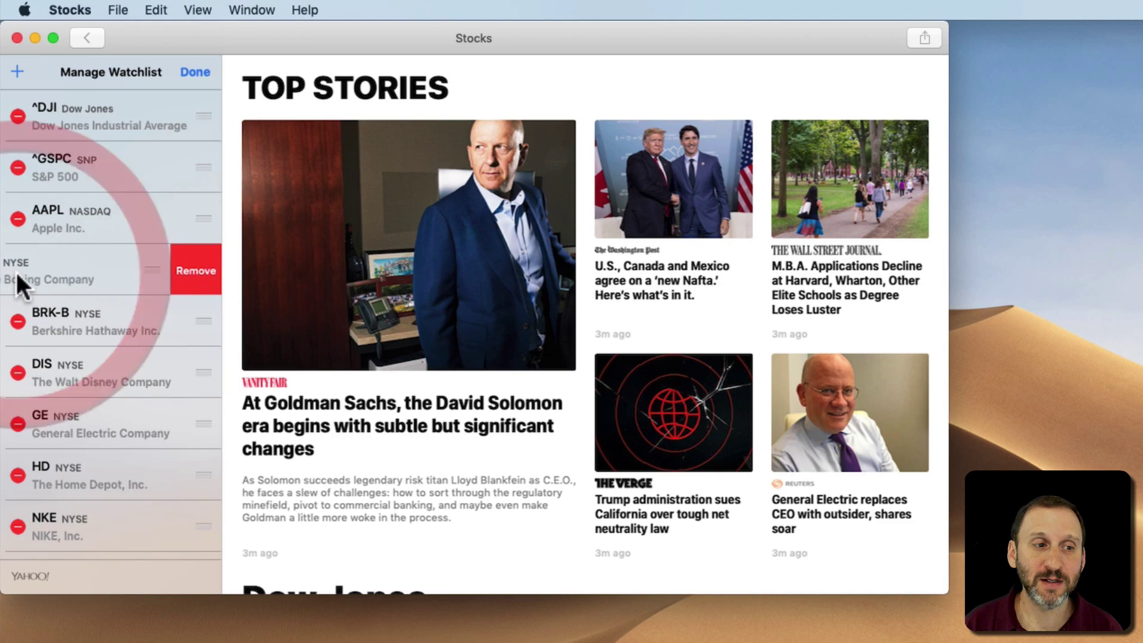
click(193, 273)
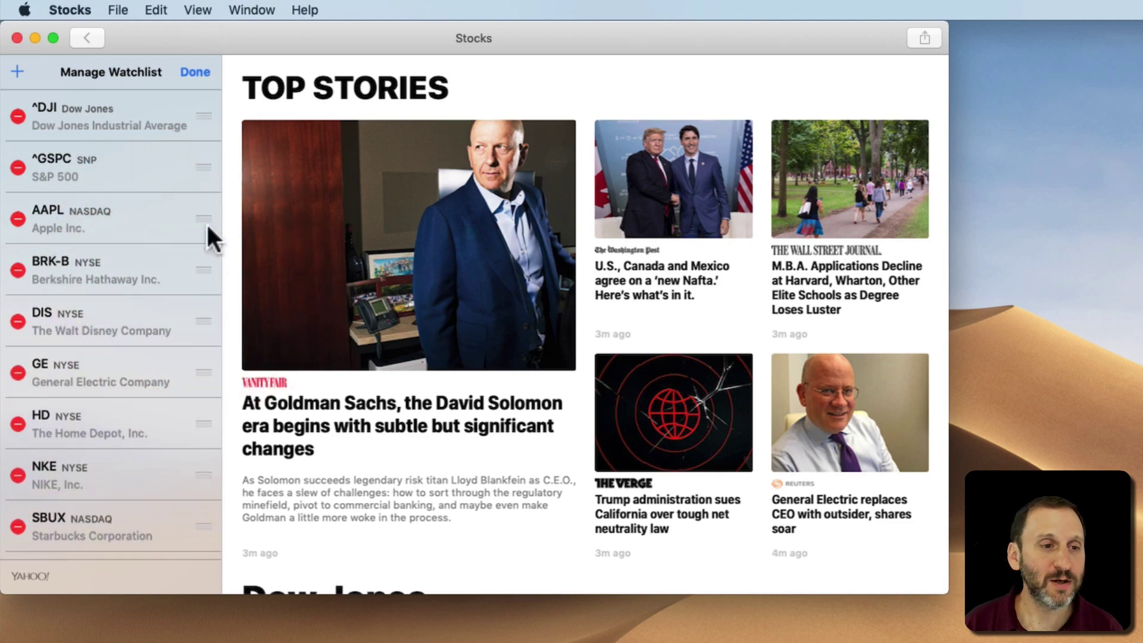
mouse_move(205, 270)
mouse_down()
mouse_move(205, 208)
mouse_move(203, 322)
mouse_up()
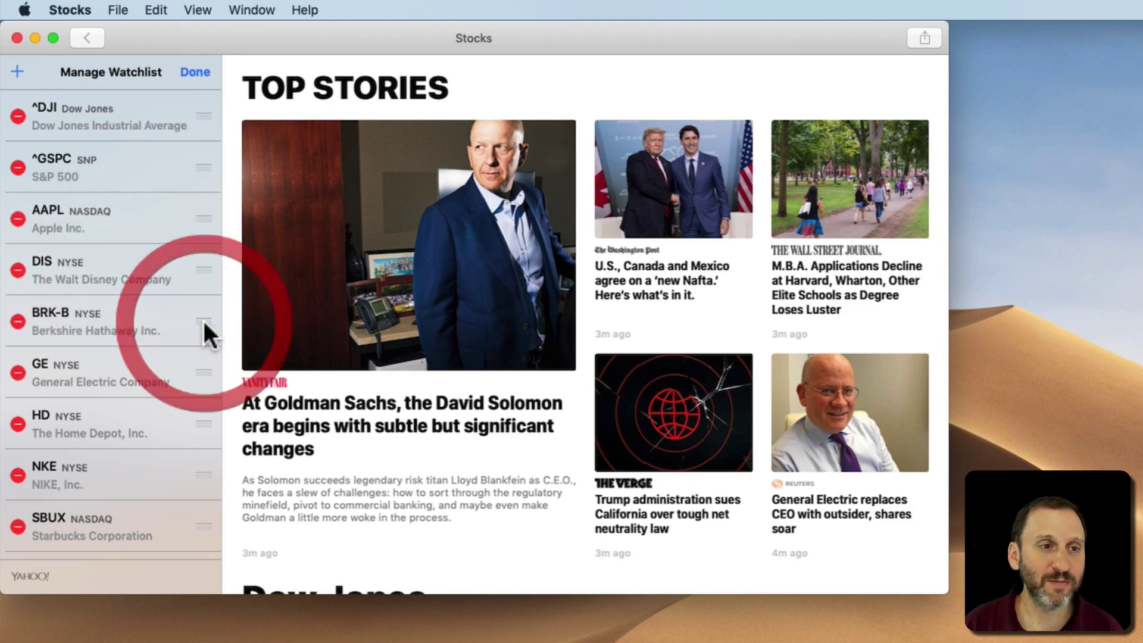
click(16, 73)
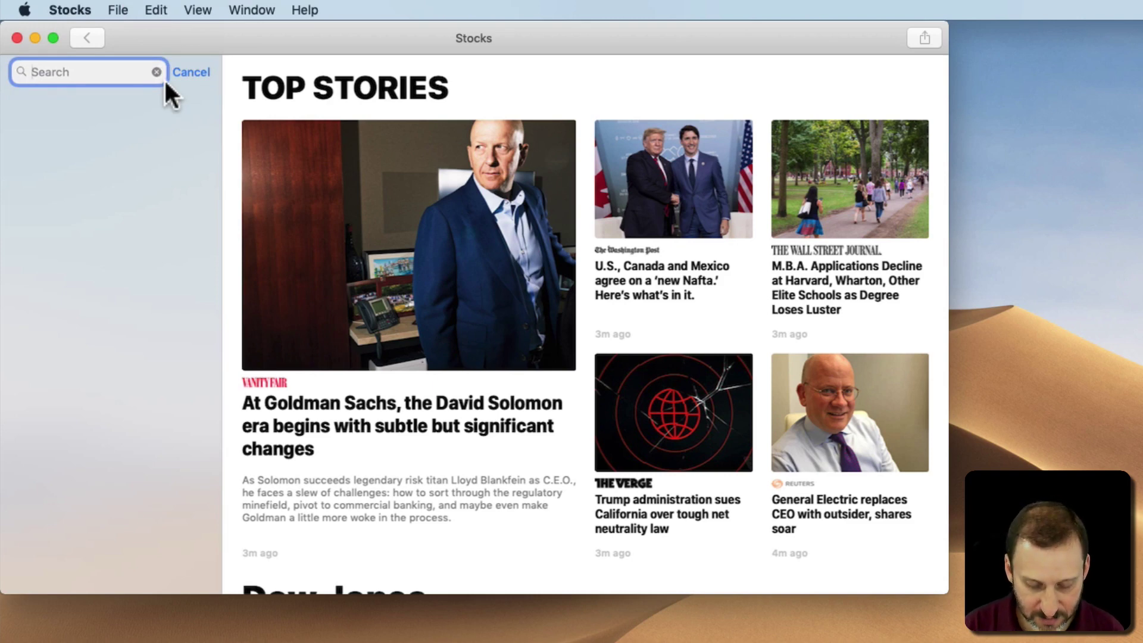
text(TSL)
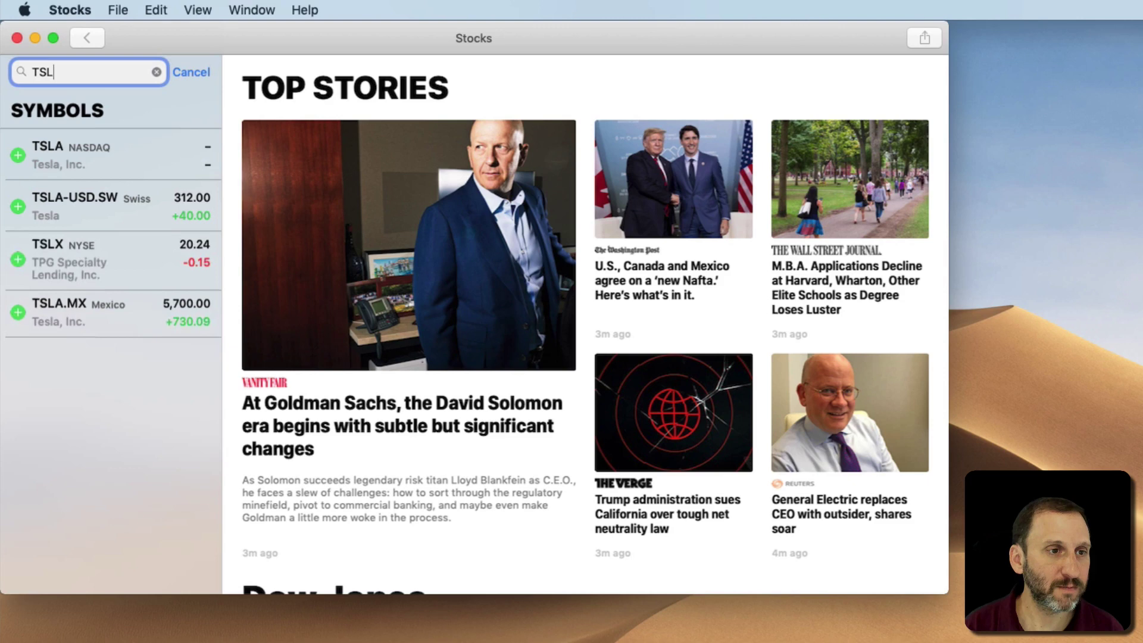
text(A)
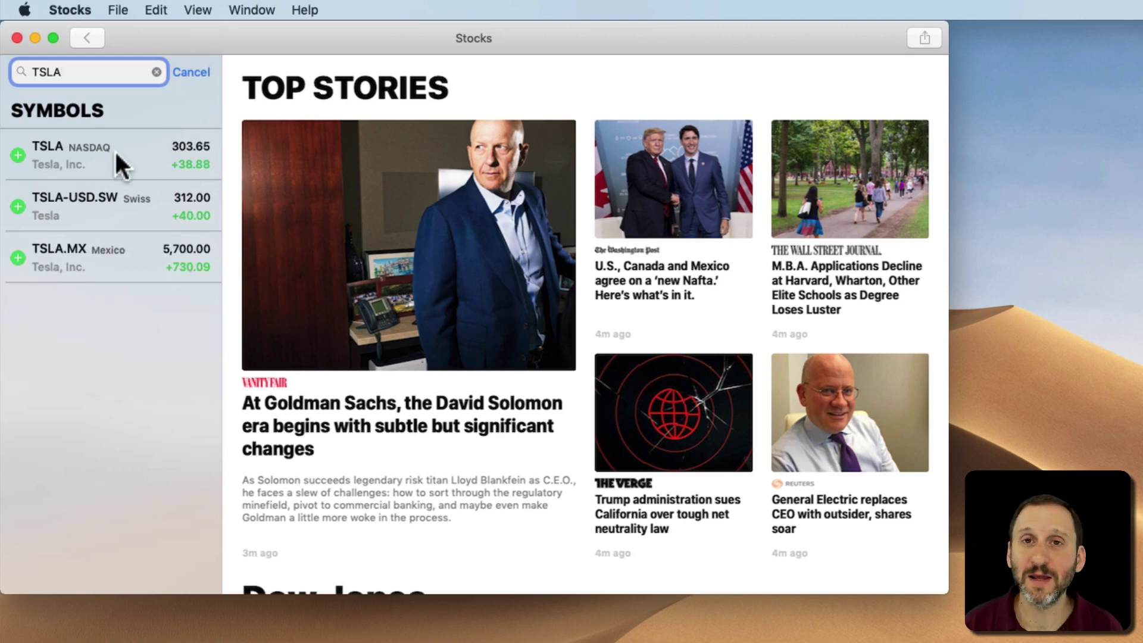
Search for TSLA and add Tesla (TSLA, NASDAQ) to the watchlist
key(super+a)
text(tes)
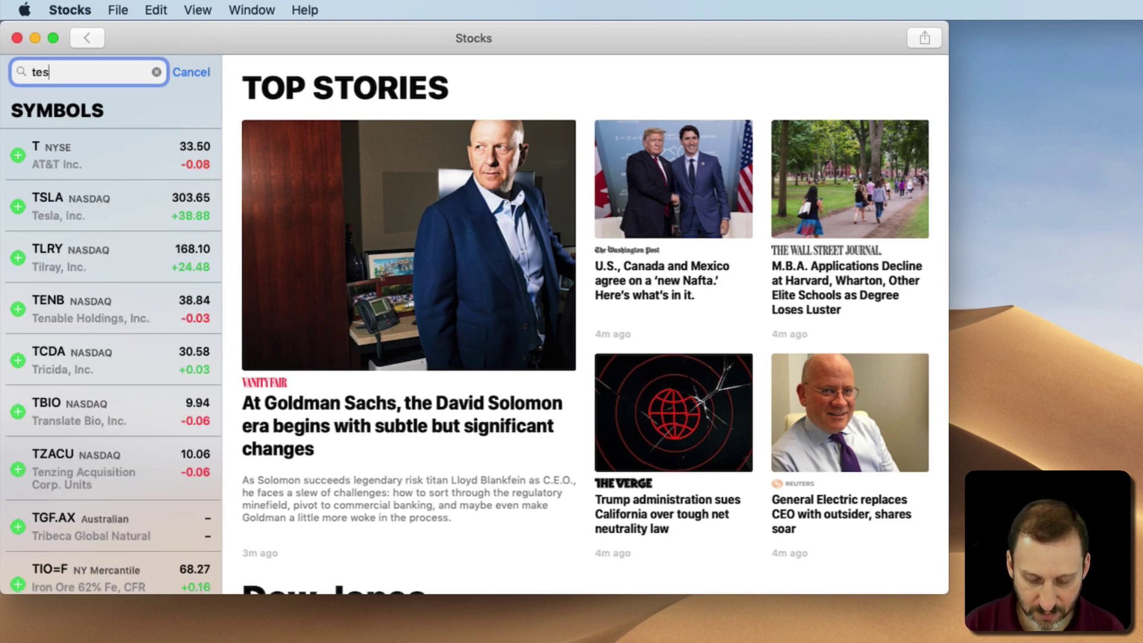
text(la)
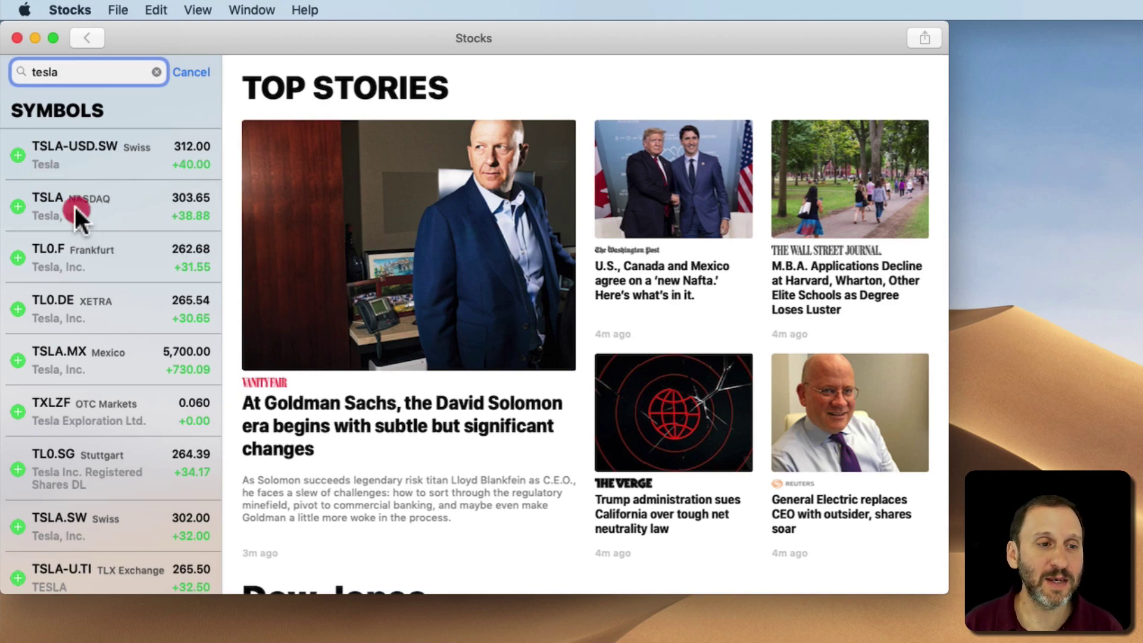
click(17, 207)
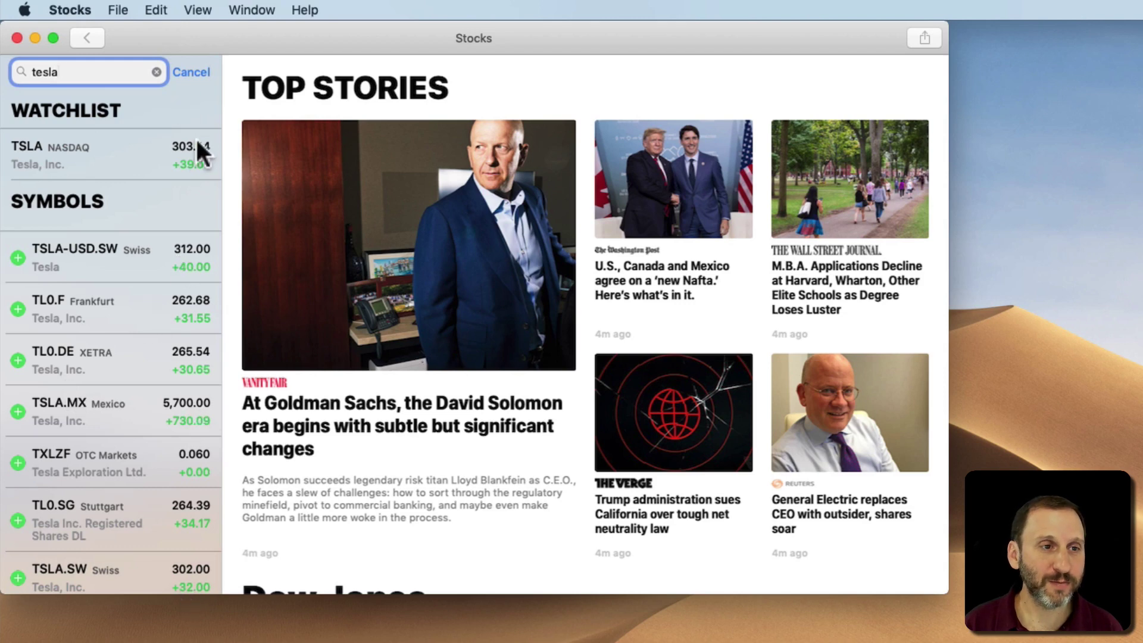
click(191, 72)
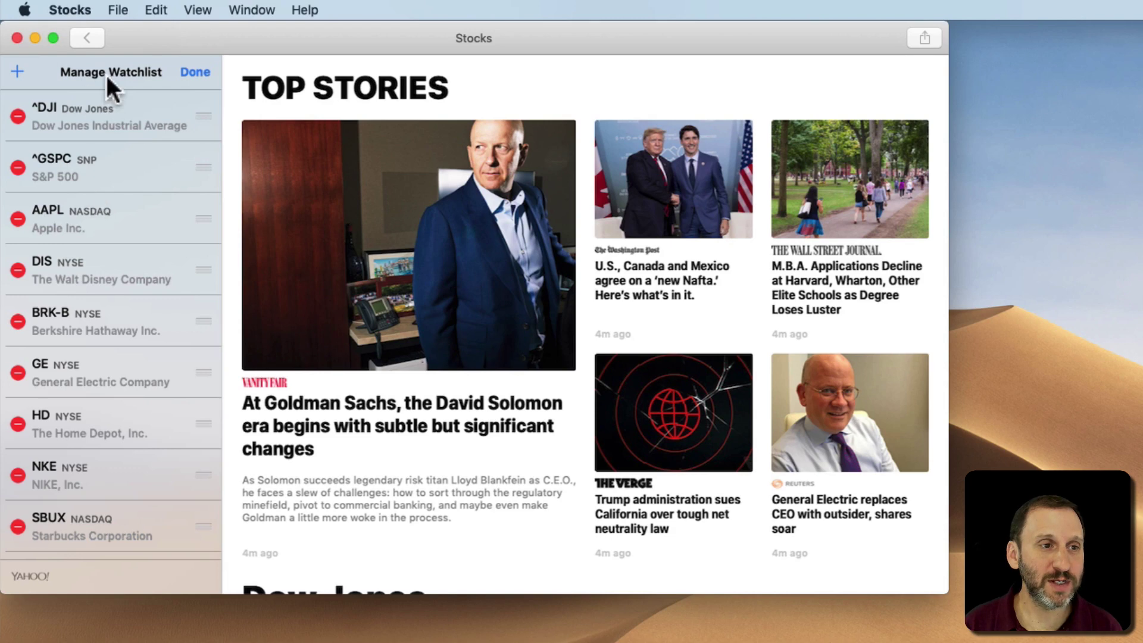
Drag Tesla (TSLA) up to third place, directly below Apple (AAPL) and above Disney
click(183, 71)
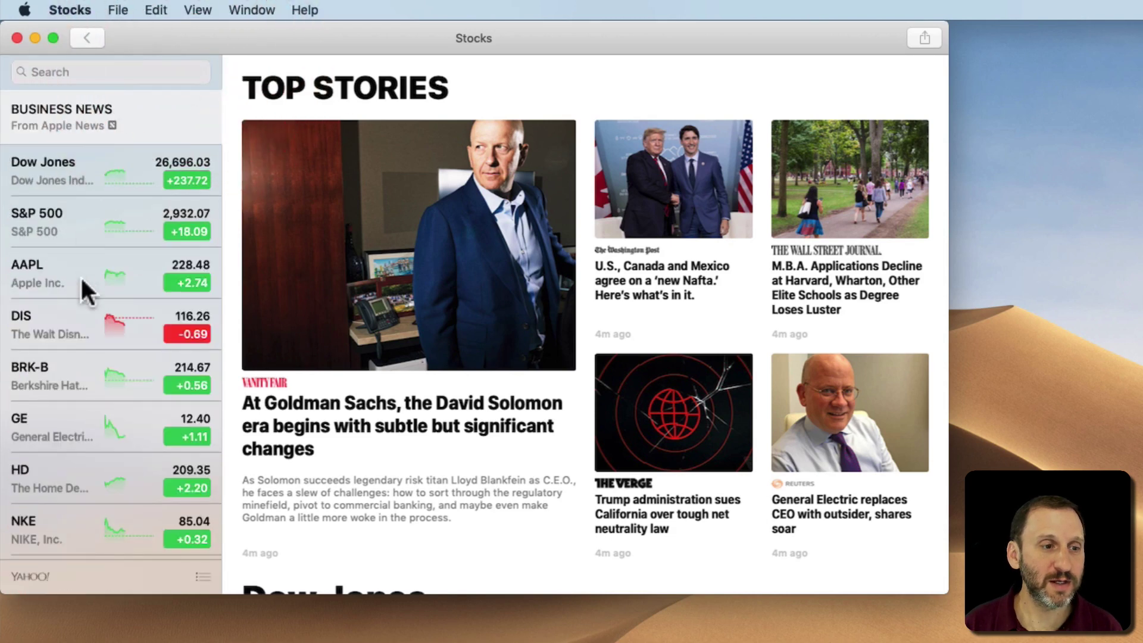
scroll(58, 457, down, 3)
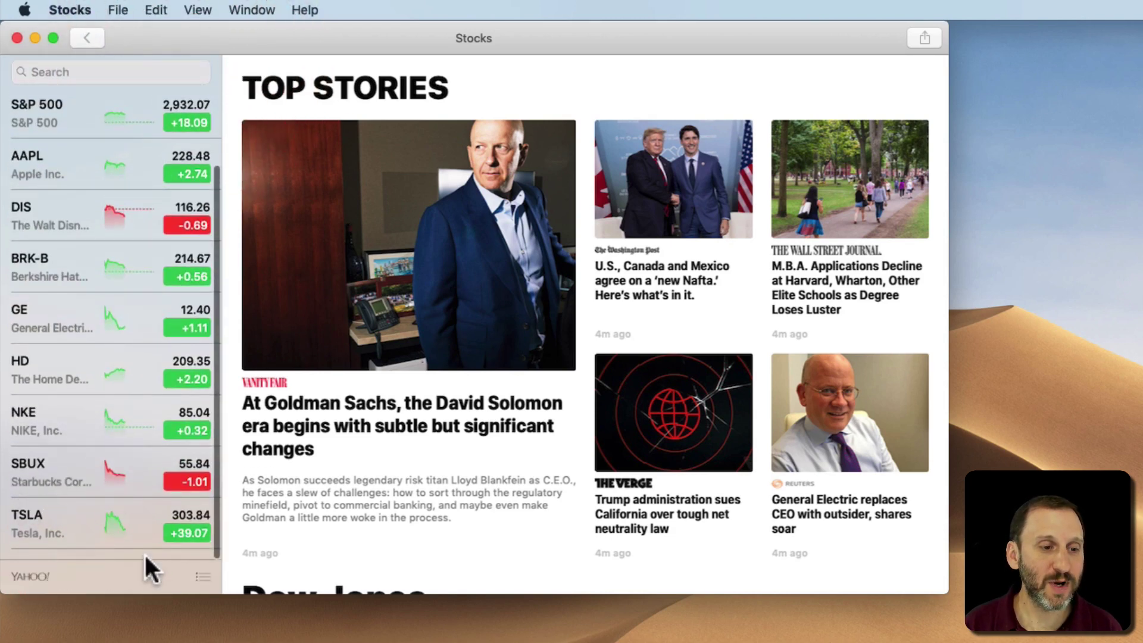
click(201, 577)
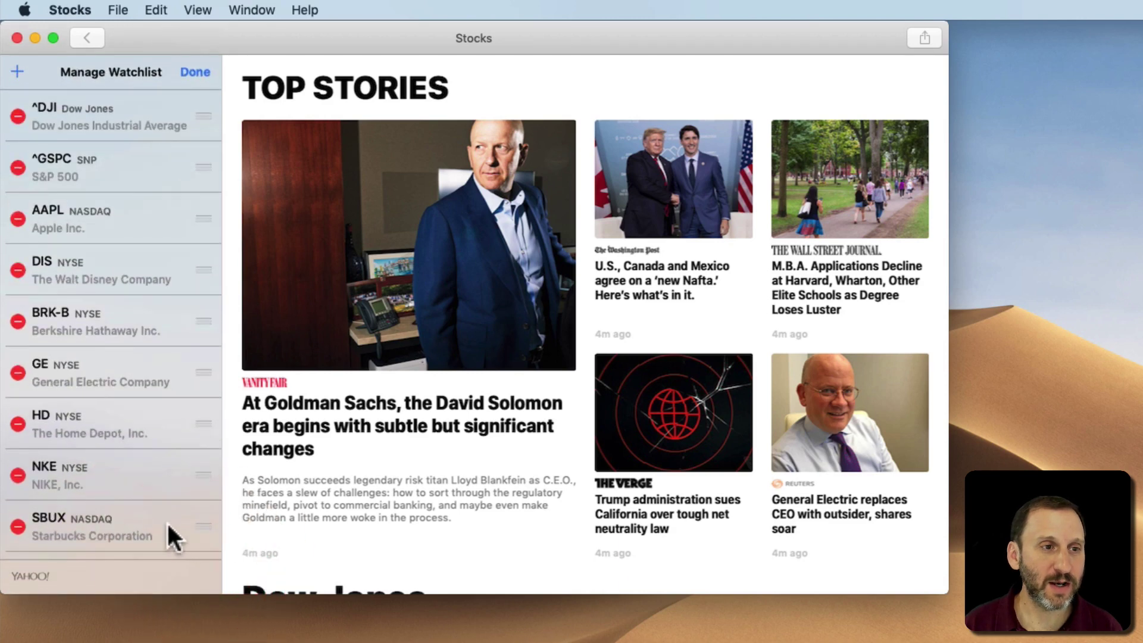
scroll(168, 521, down, 2)
drag(192, 513, 192, 218)
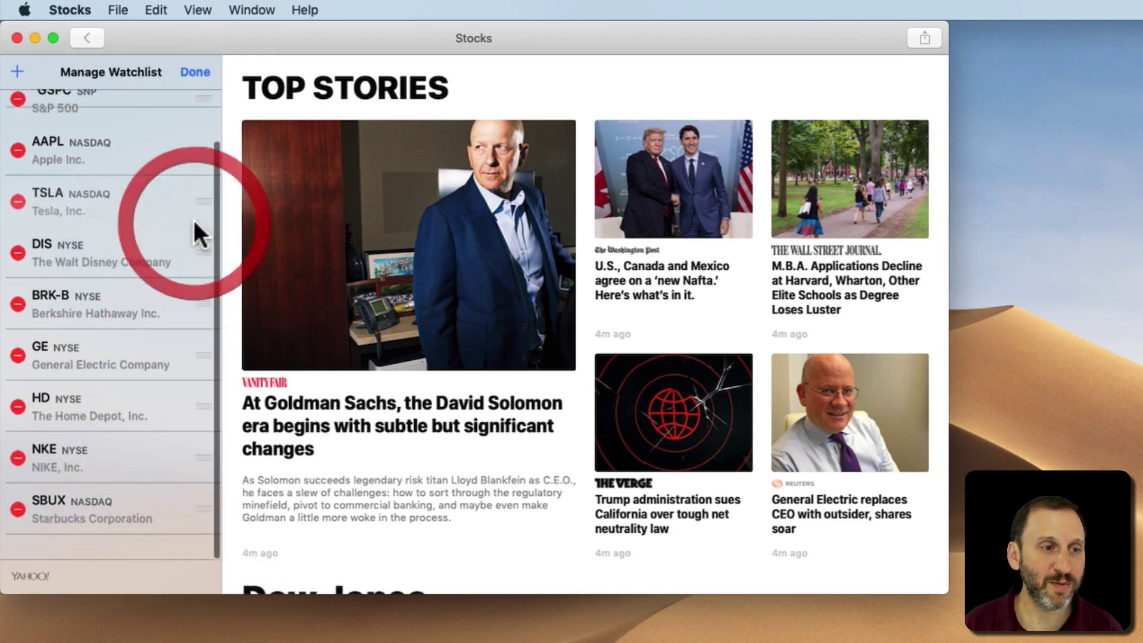
click(188, 71)
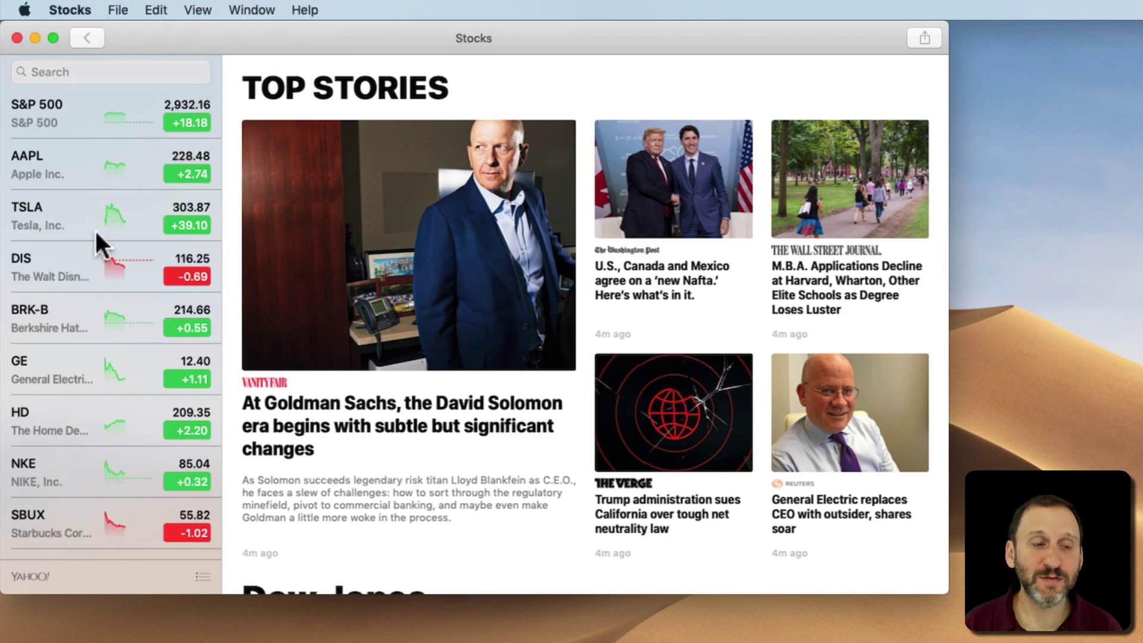
scroll(89, 254, up, 3)
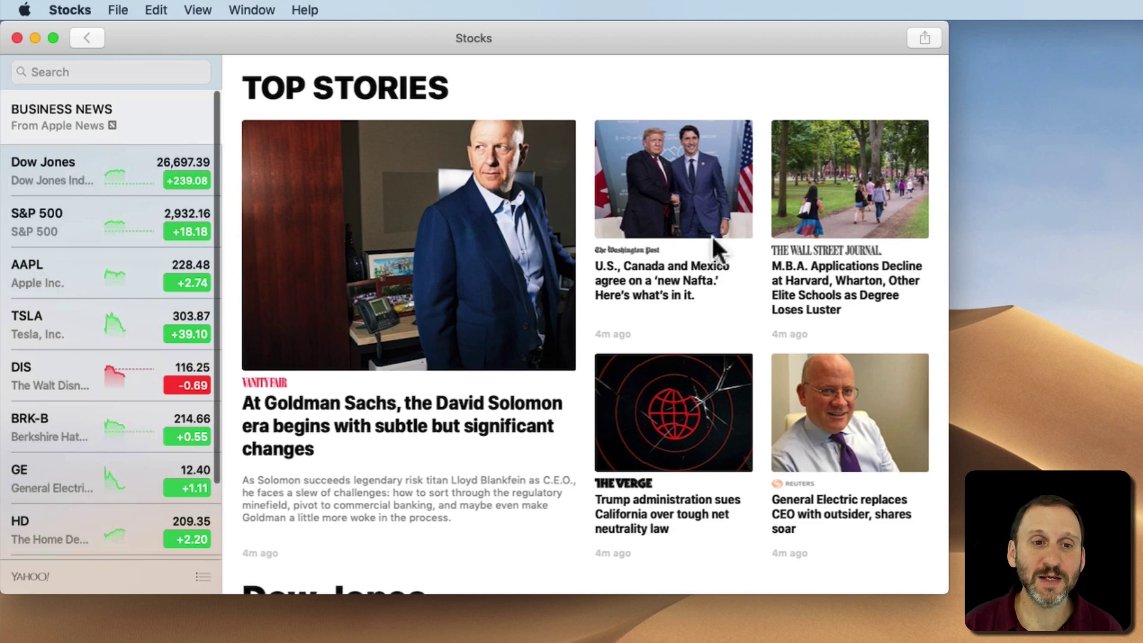
View Apple's (AAPL) chart across the 1W, 1M and All ranges, ending on 1D
click(32, 263)
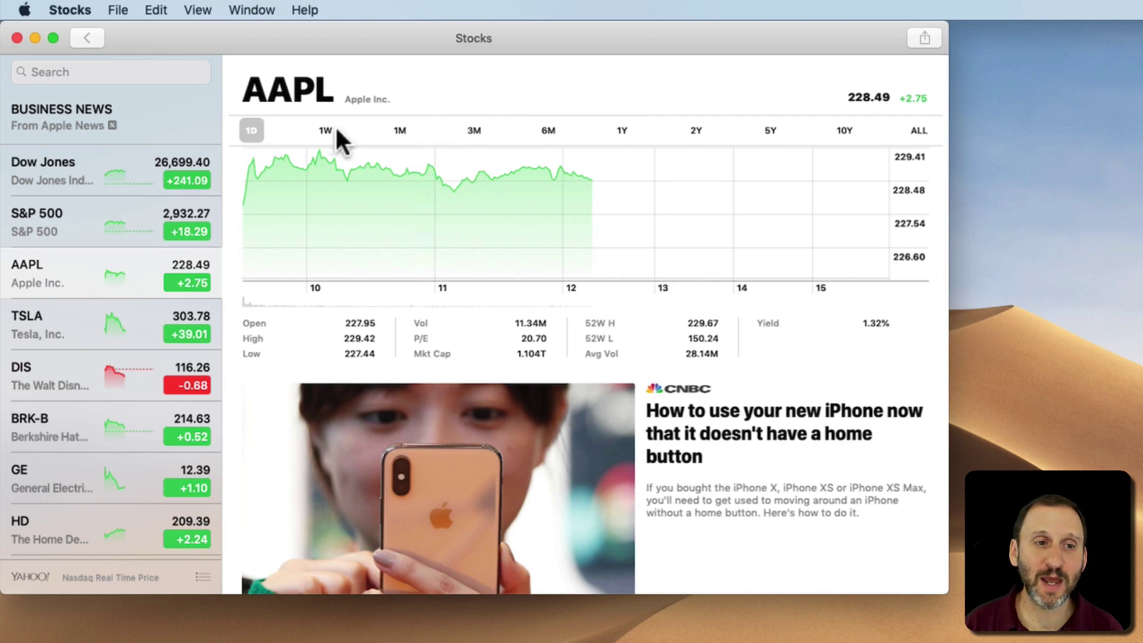
click(331, 128)
click(400, 127)
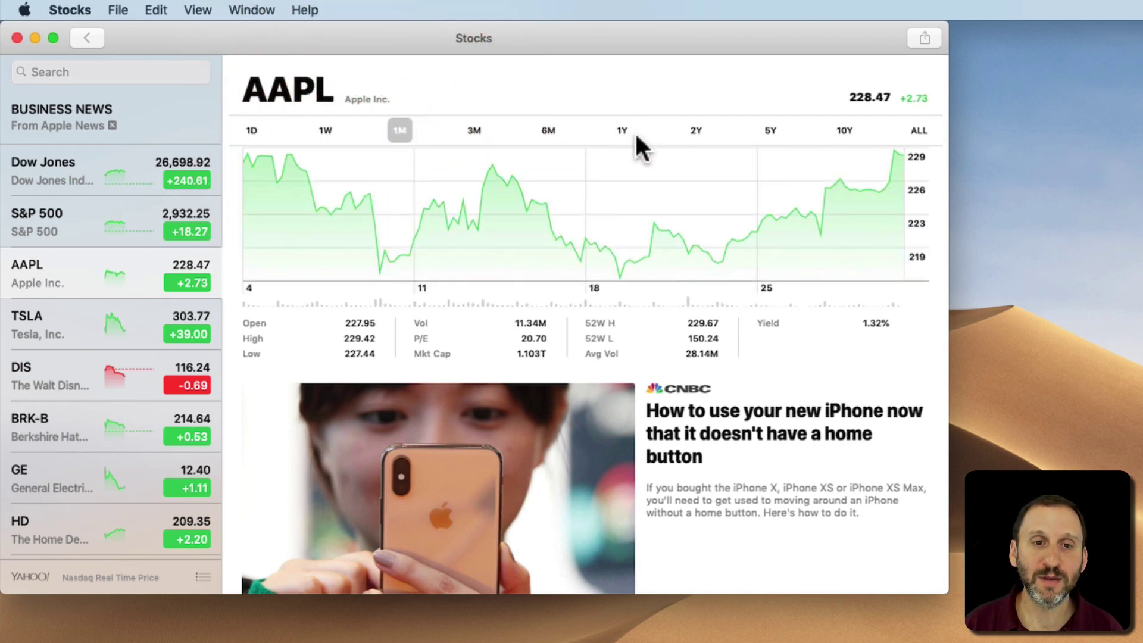
click(917, 130)
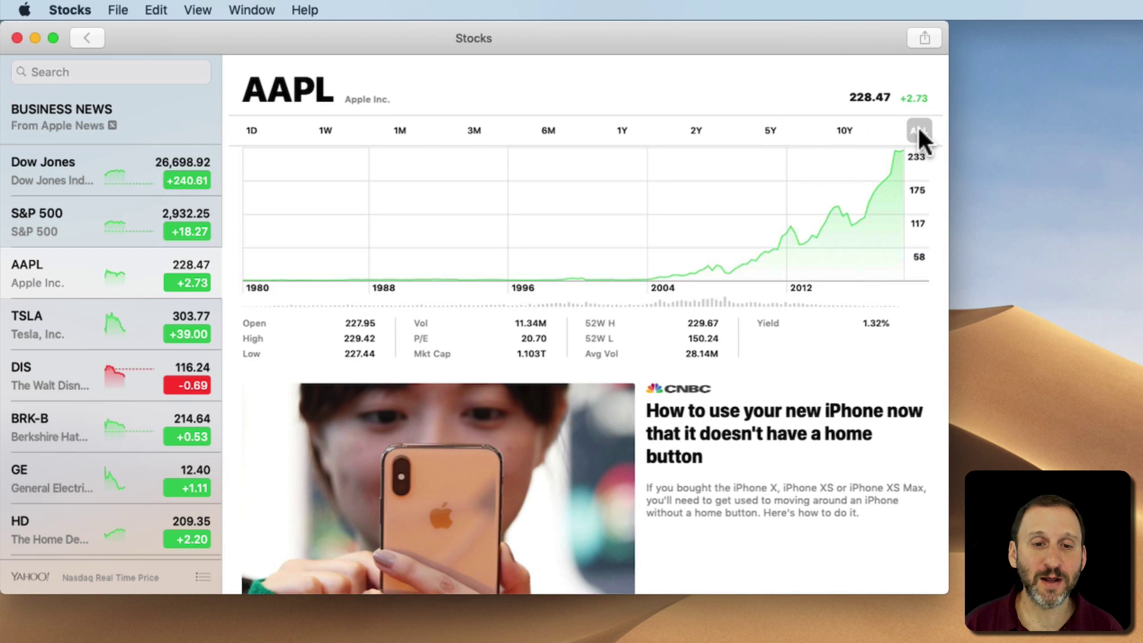
click(253, 128)
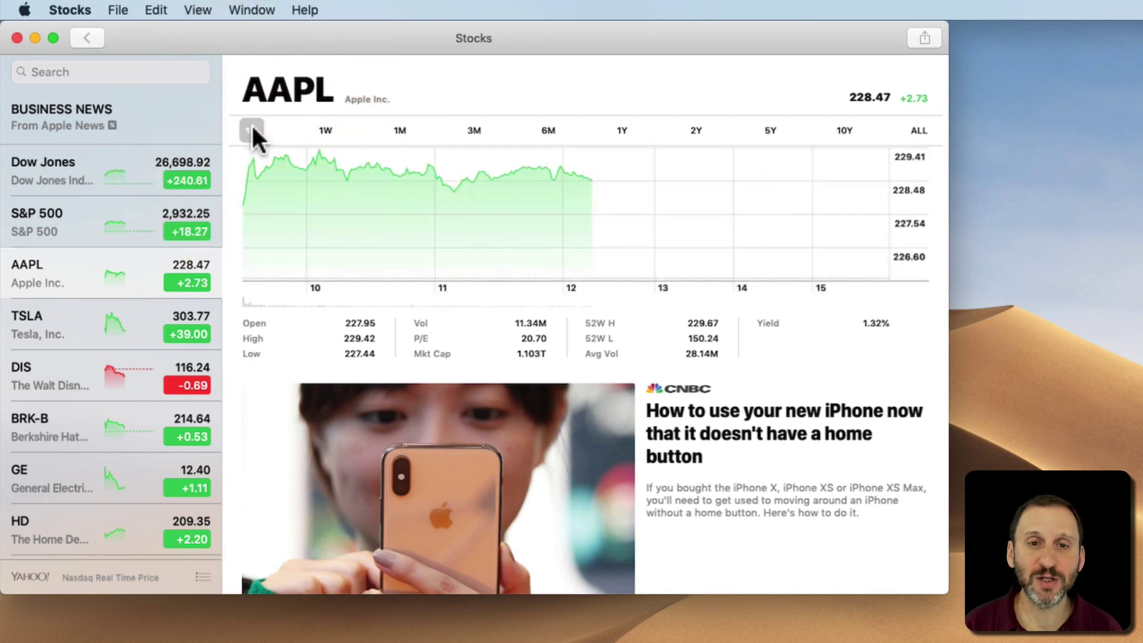
click(319, 128)
click(253, 129)
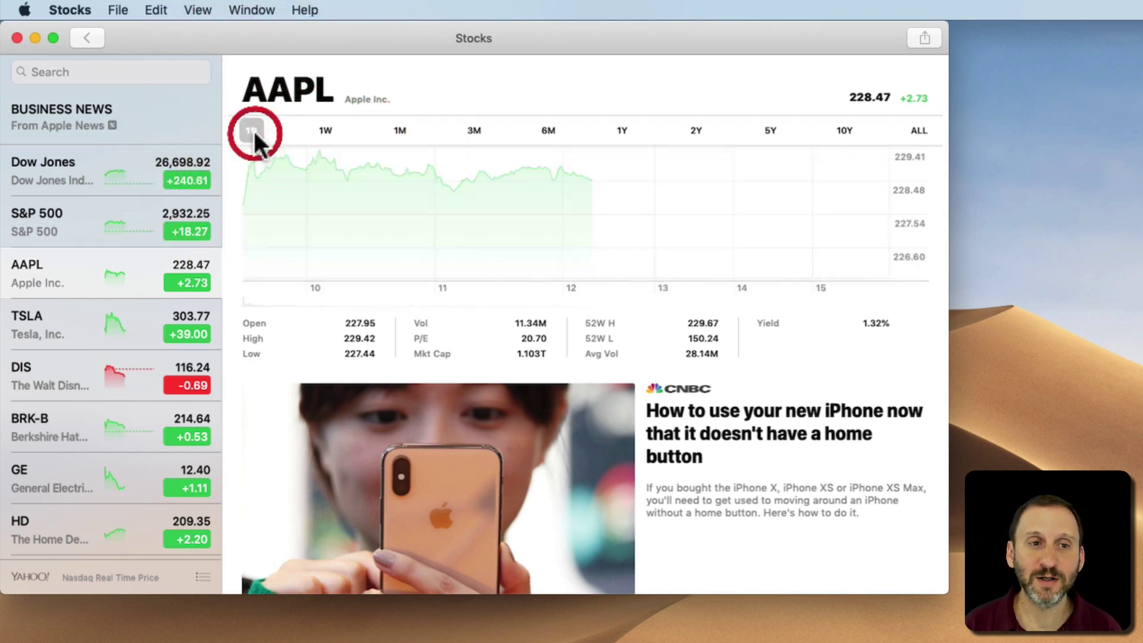
click(200, 9)
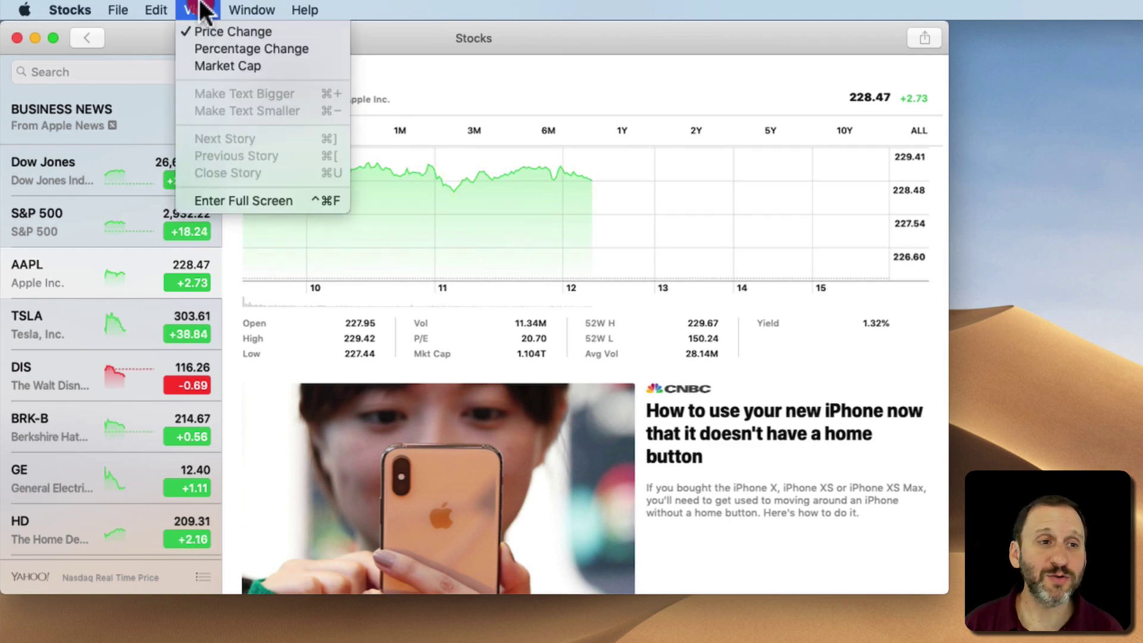
click(215, 45)
click(204, 13)
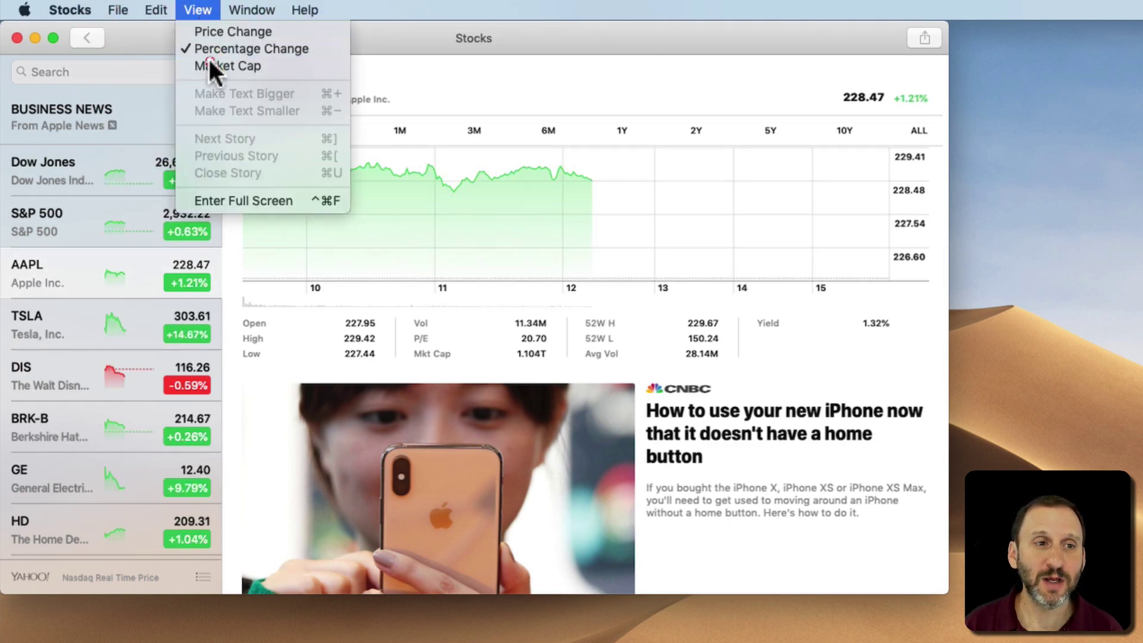
click(209, 59)
click(200, 11)
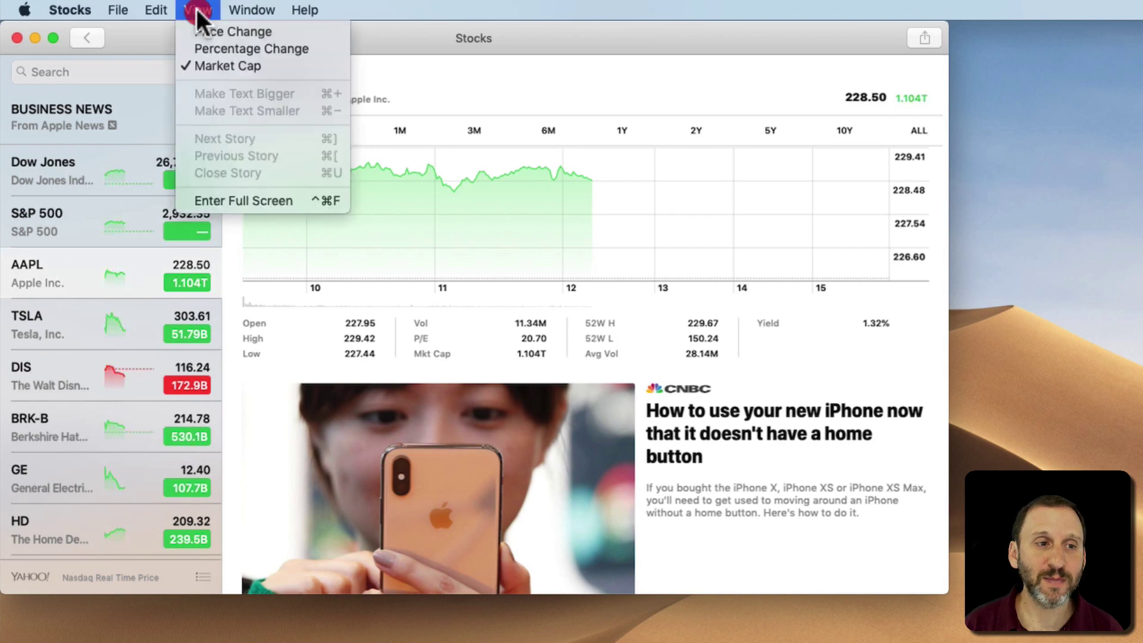
click(199, 10)
click(215, 48)
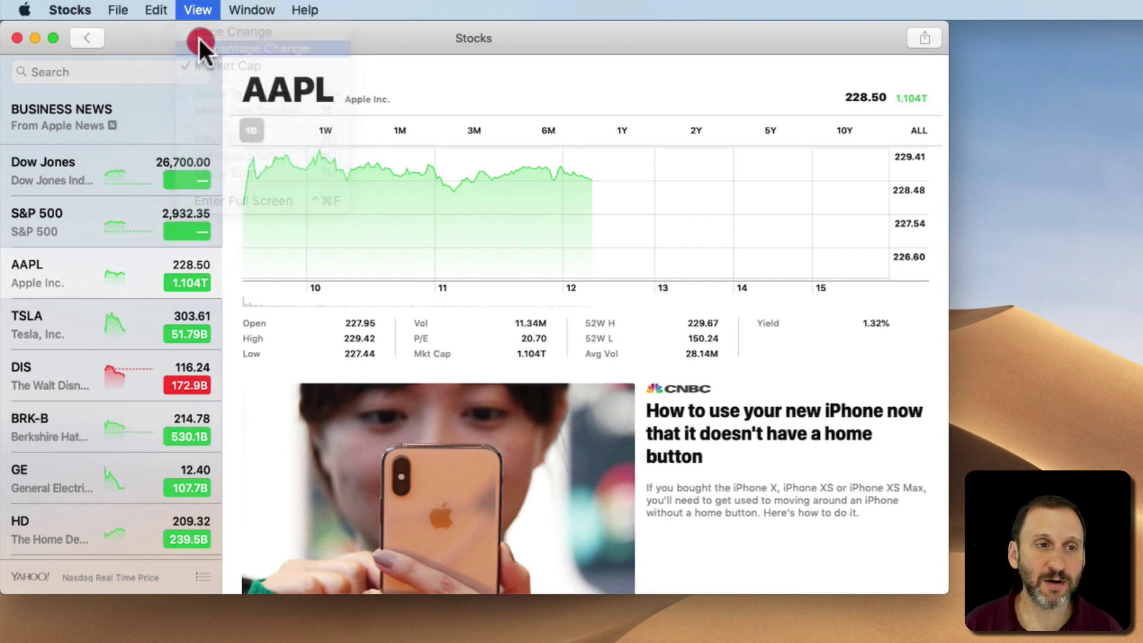
click(199, 9)
Show changes as point values and open CNBC's article on the home-button-free iPhone
click(205, 33)
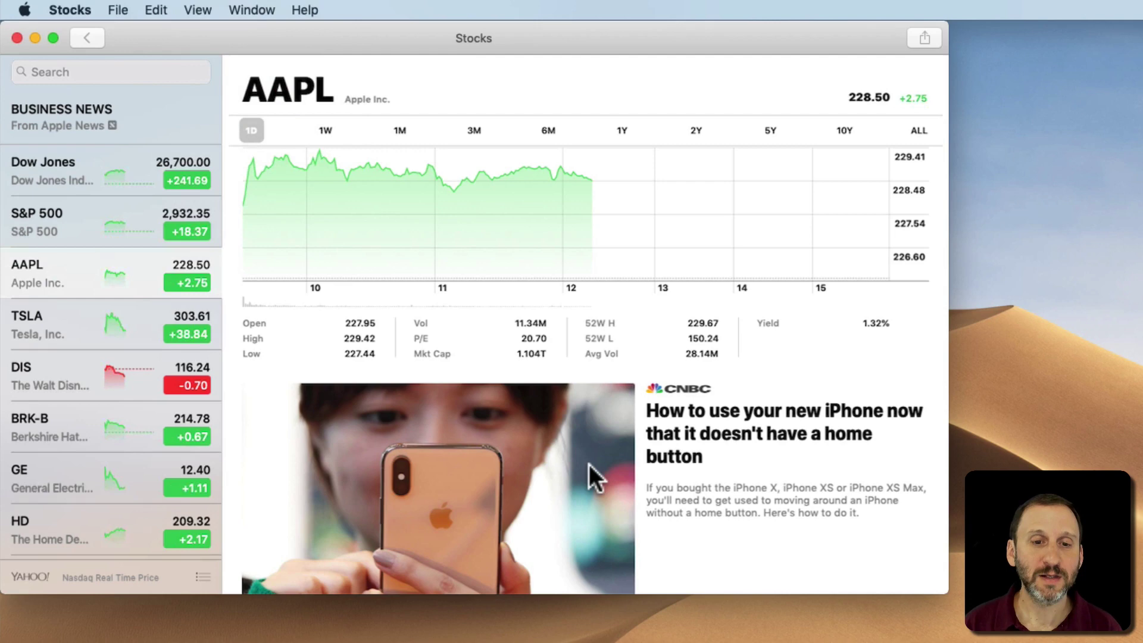
scroll(589, 465, down, 2)
scroll(589, 464, down, 4)
scroll(590, 478, down, 2)
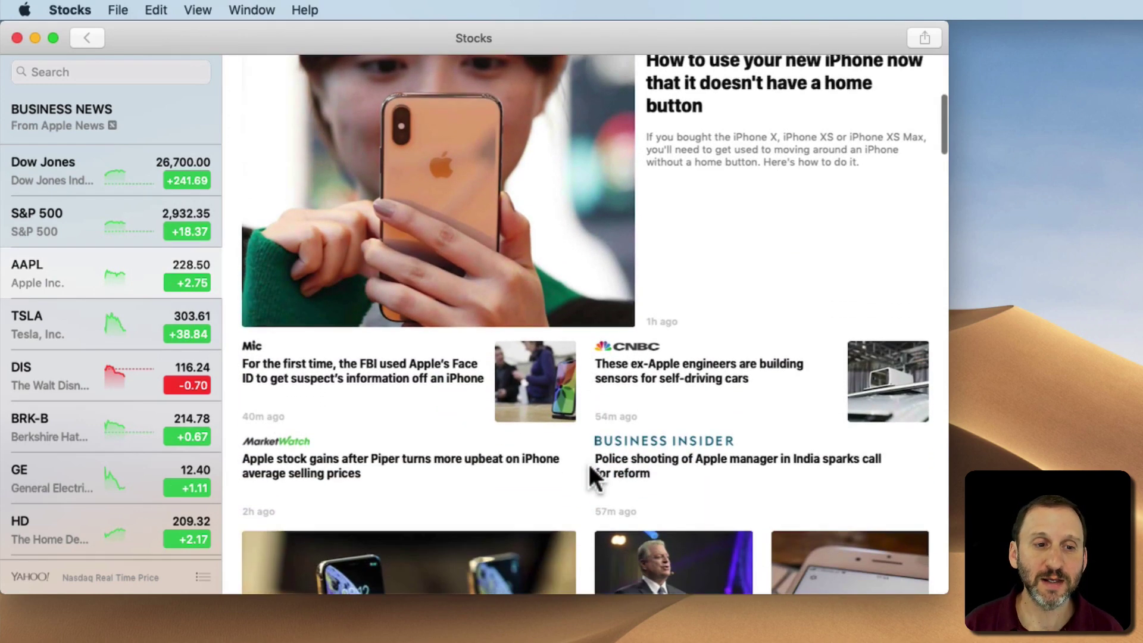
scroll(590, 467, up, 3)
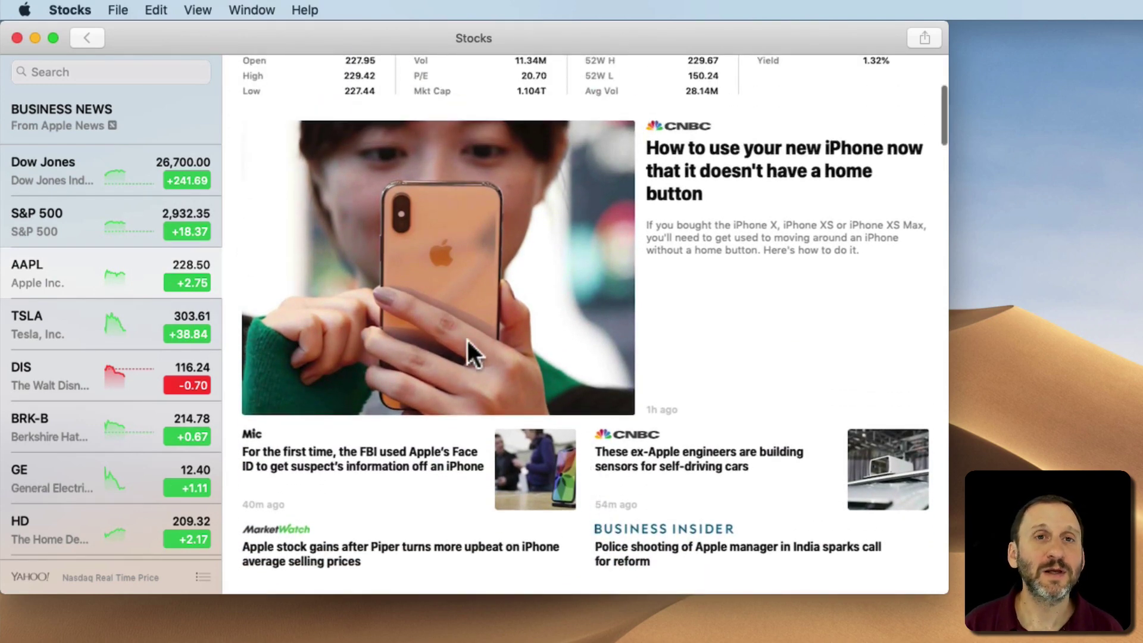
click(460, 304)
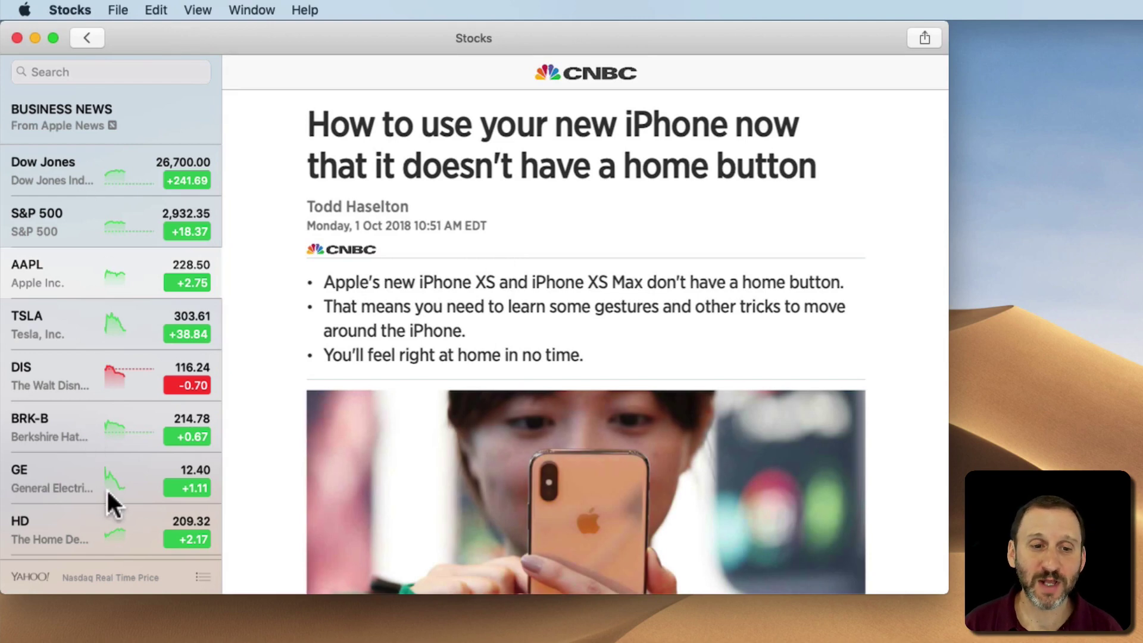
scroll(518, 262, down, 2)
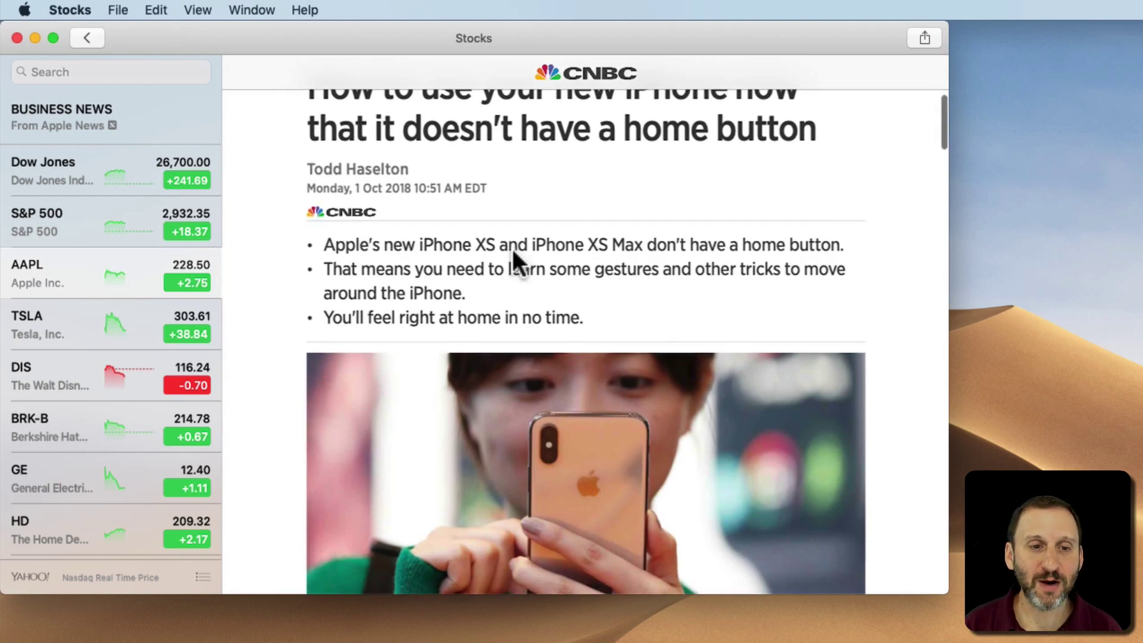
scroll(512, 246, down, 3)
scroll(511, 246, up, 5)
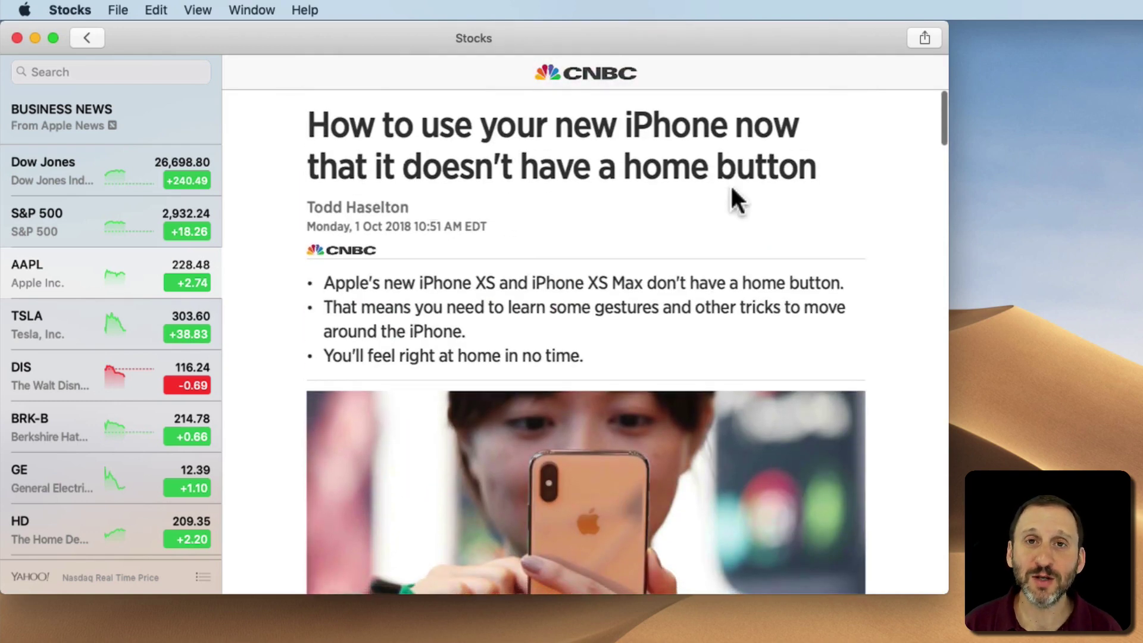
click(156, 10)
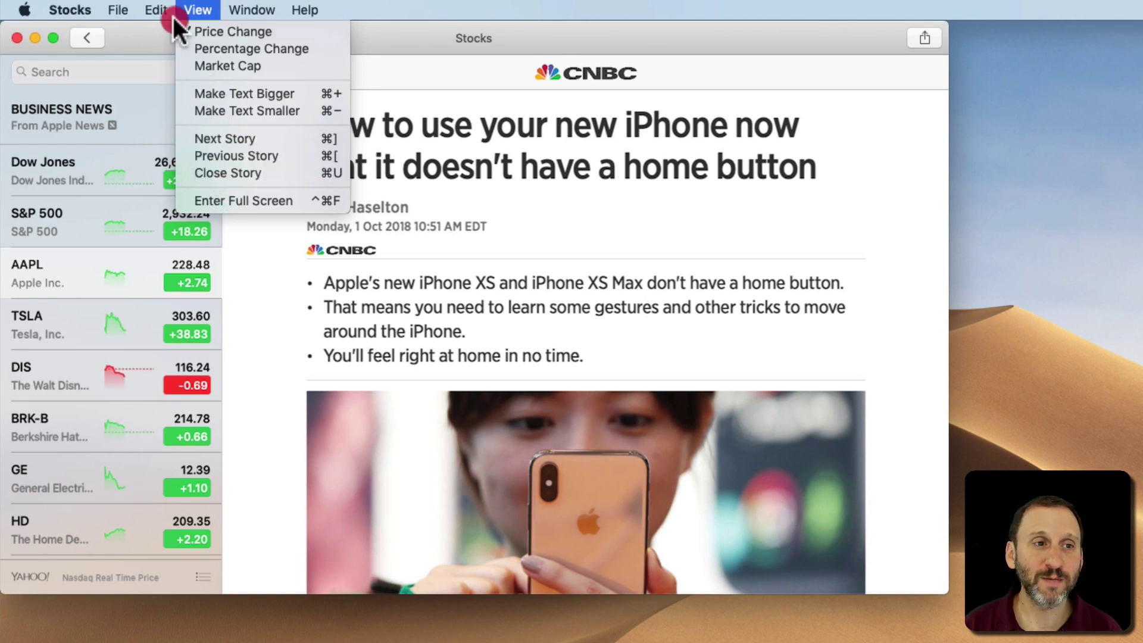
click(140, 51)
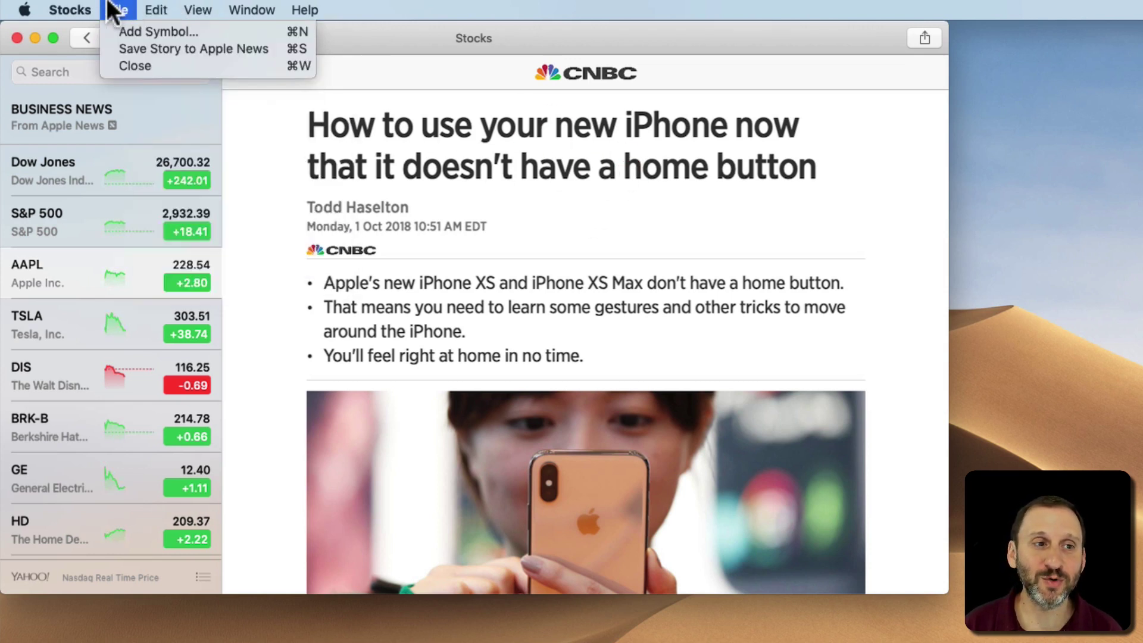
click(529, 188)
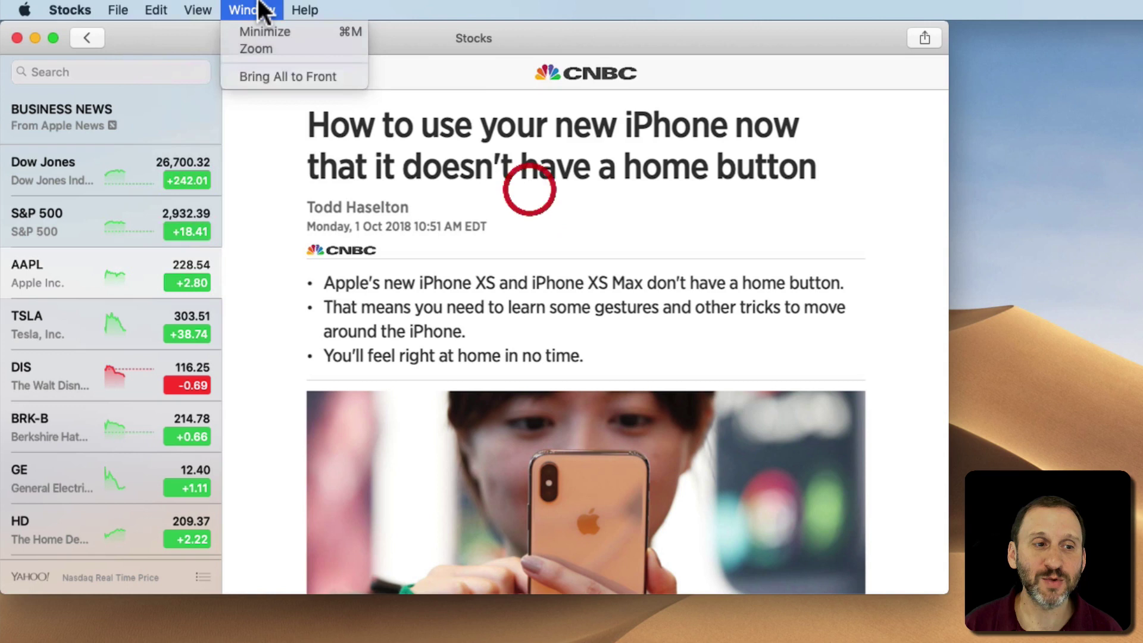
Search for 't' and open AT&T Inc. (T, NYSE) with its chart, statistics and news
click(57, 71)
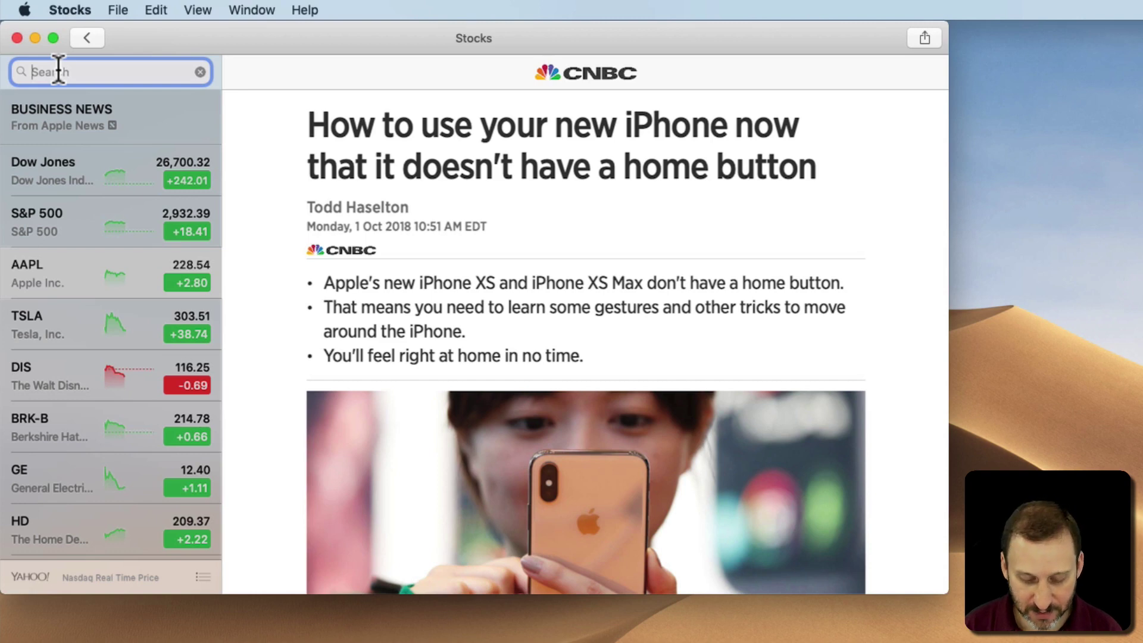
text(t)
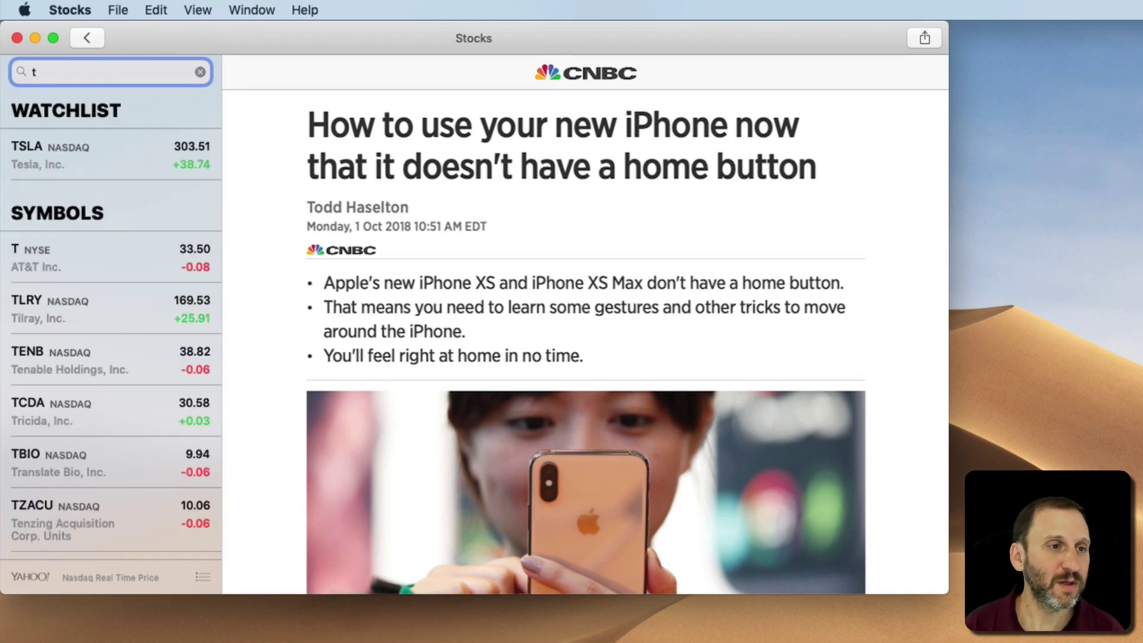
click(49, 265)
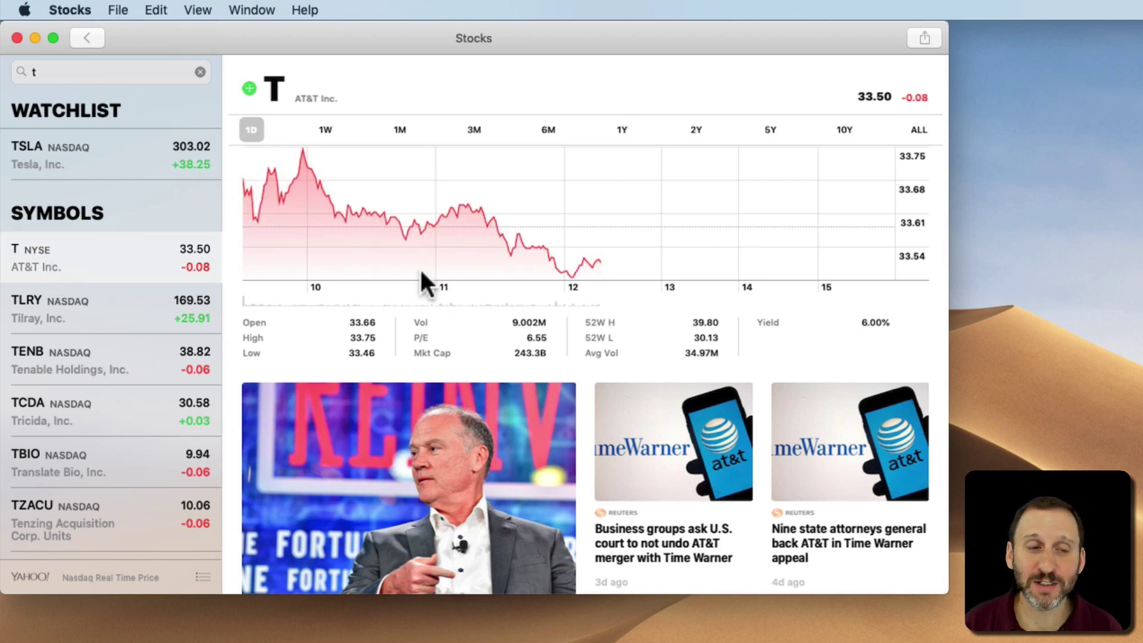
scroll(532, 446, down, 5)
scroll(531, 445, up, 5)
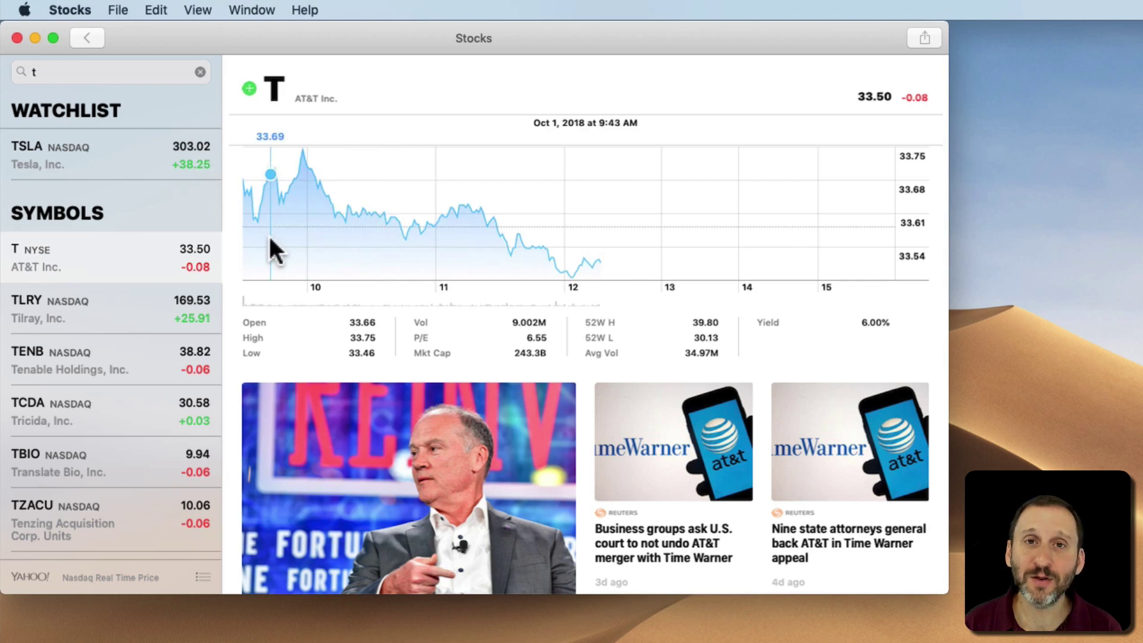
Confirm Stocks is checked in iCloud preferences, then close them and clear the Stocks search
click(26, 10)
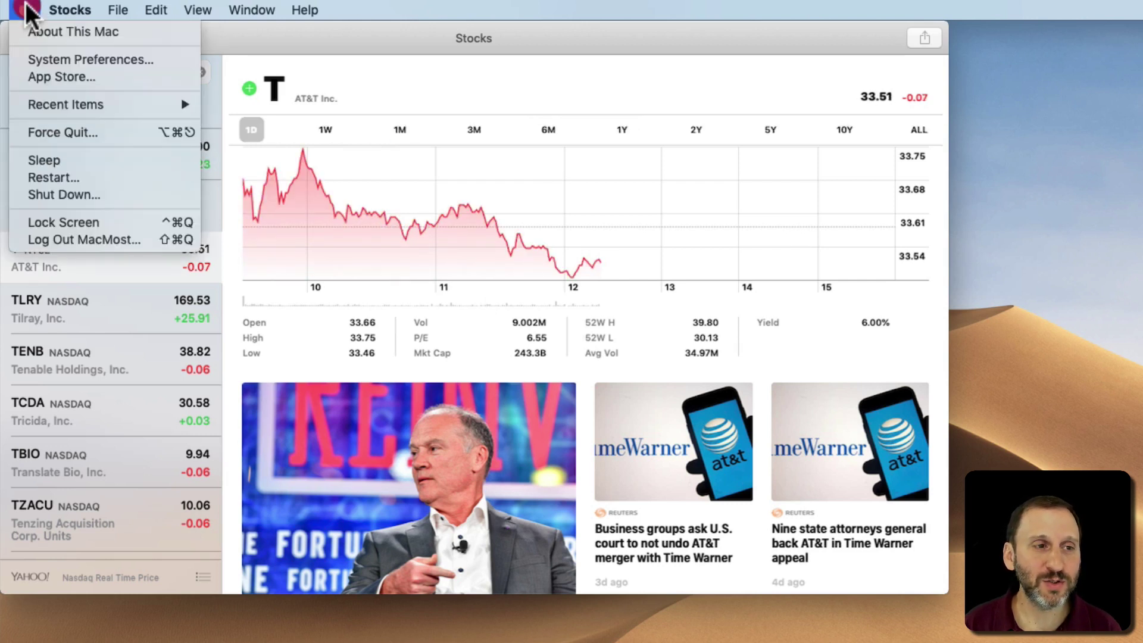
click(47, 51)
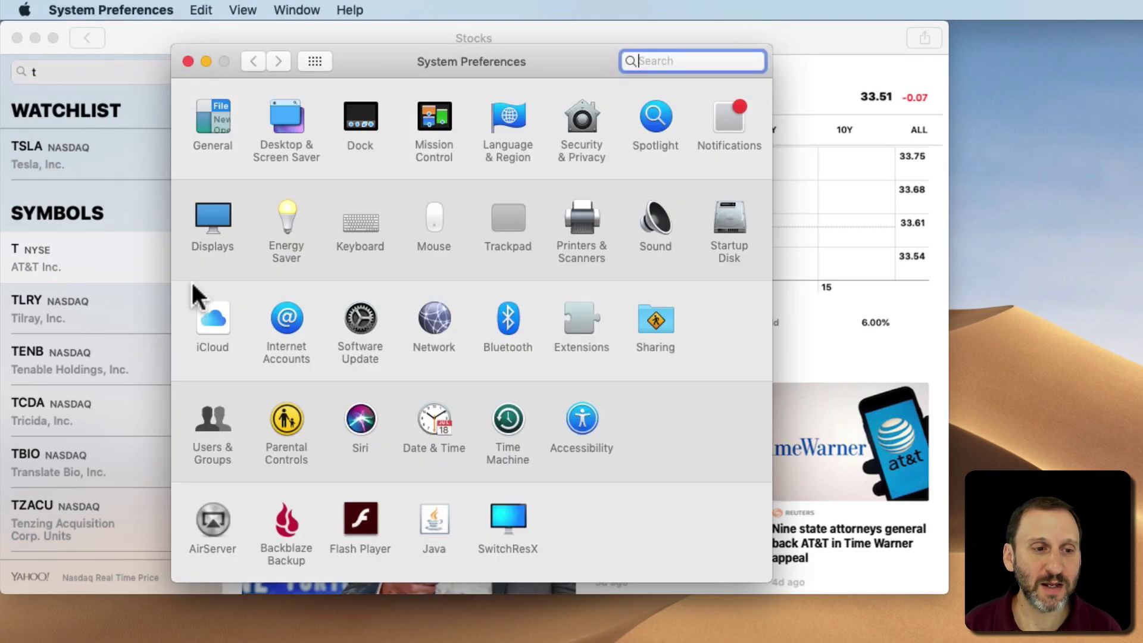
click(212, 320)
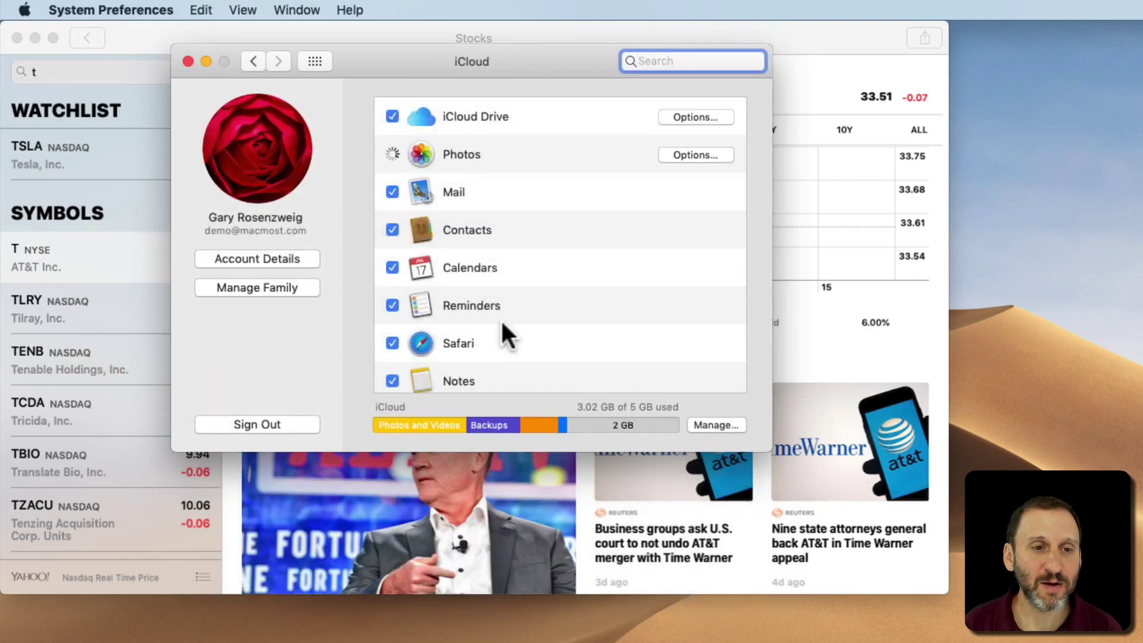
scroll(503, 323, down, 5)
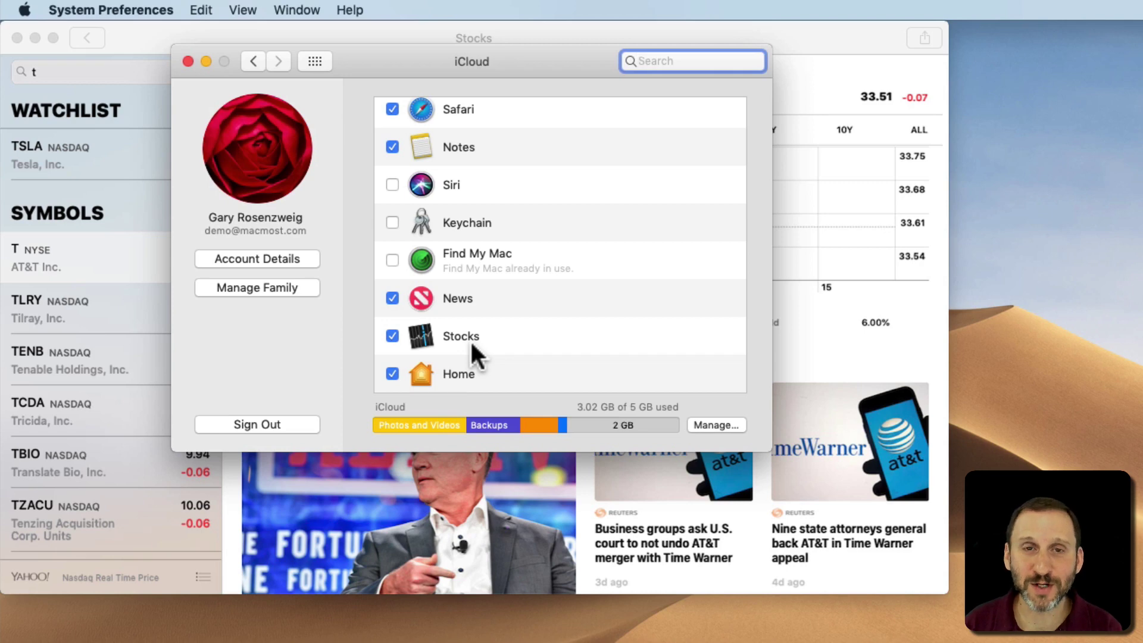
click(188, 61)
click(198, 71)
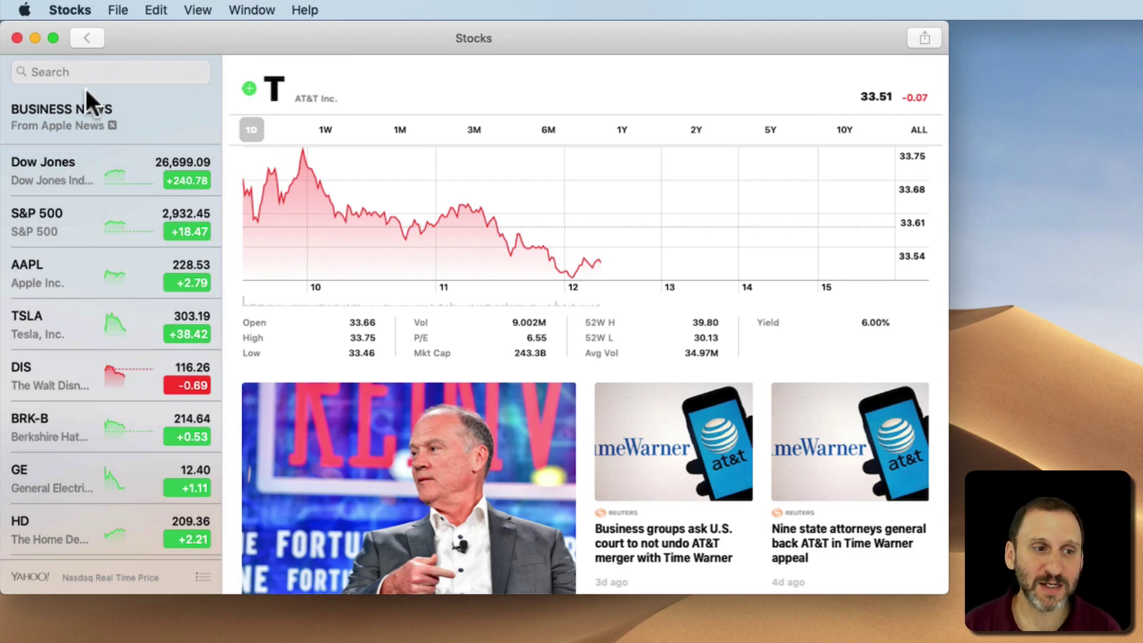
Verify the Stocks widget is checked under Extensions > Today, then close System Preferences
click(25, 10)
click(51, 56)
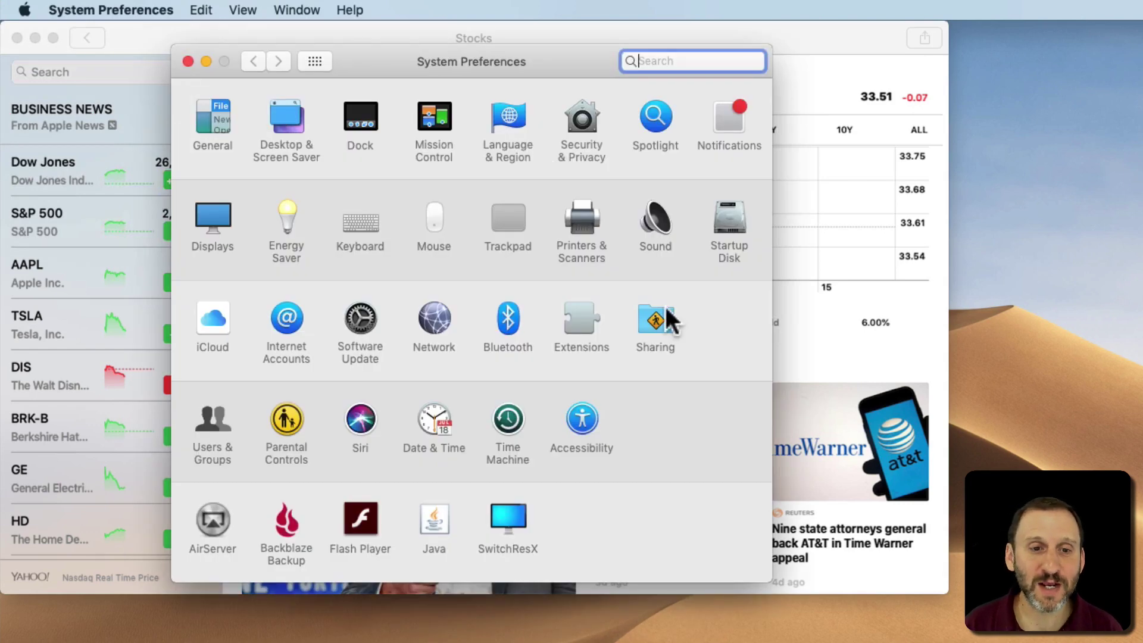
click(574, 311)
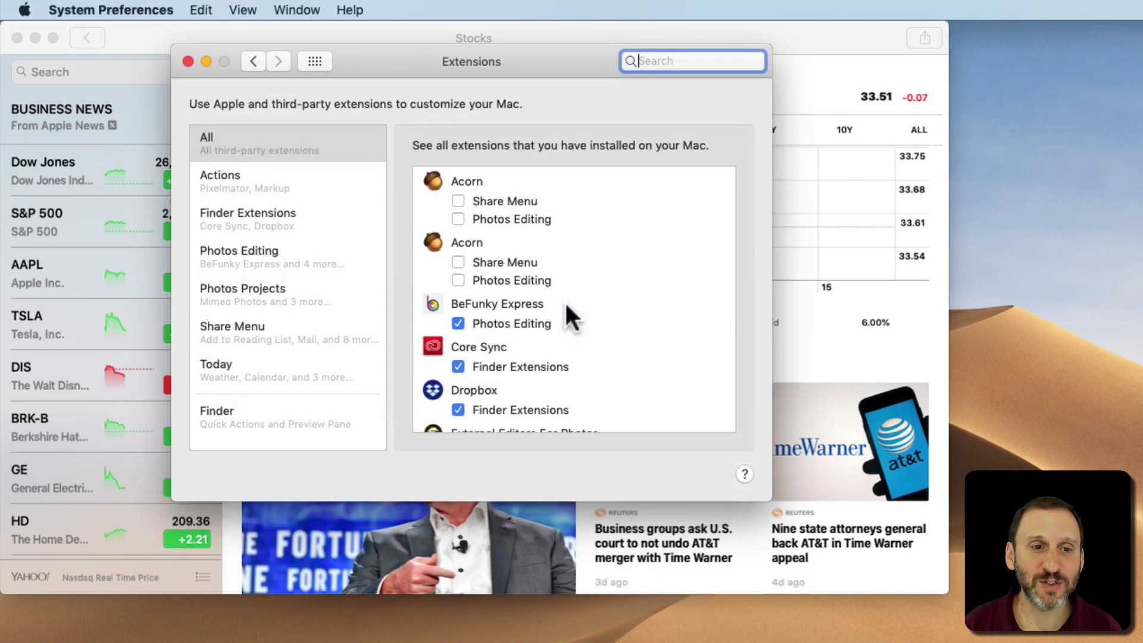
click(250, 379)
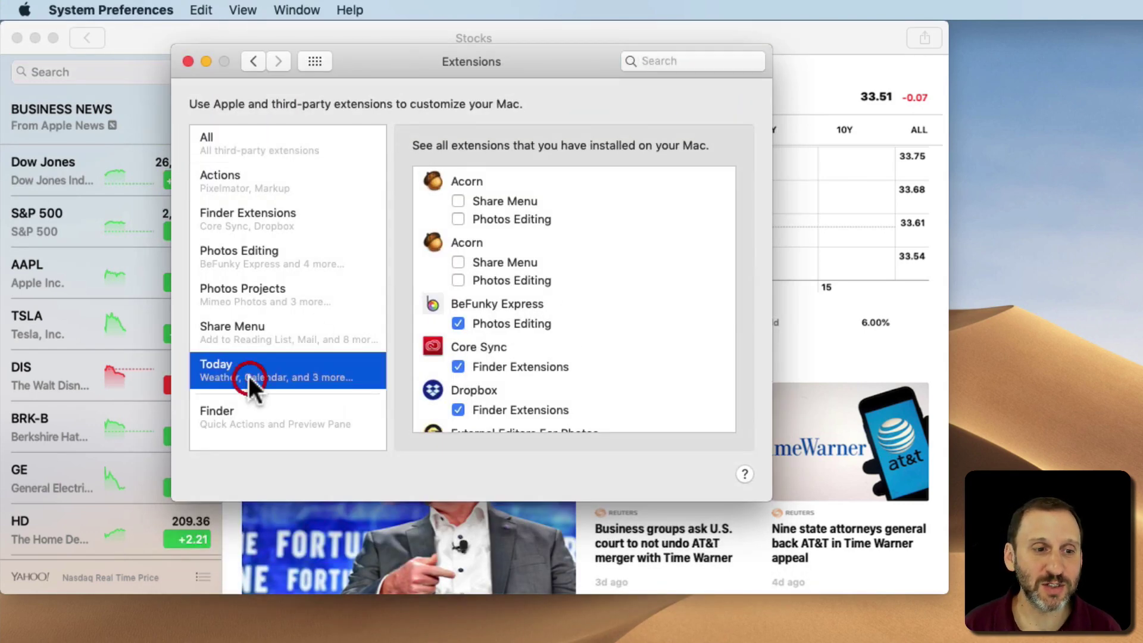
click(189, 59)
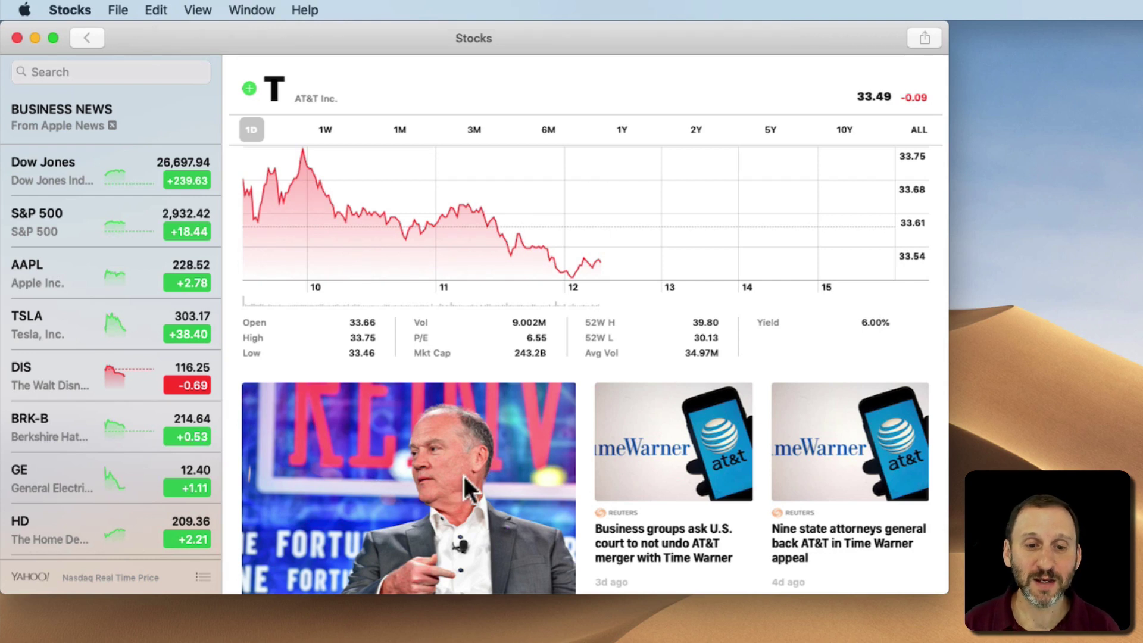
scroll(464, 476, down, 1)
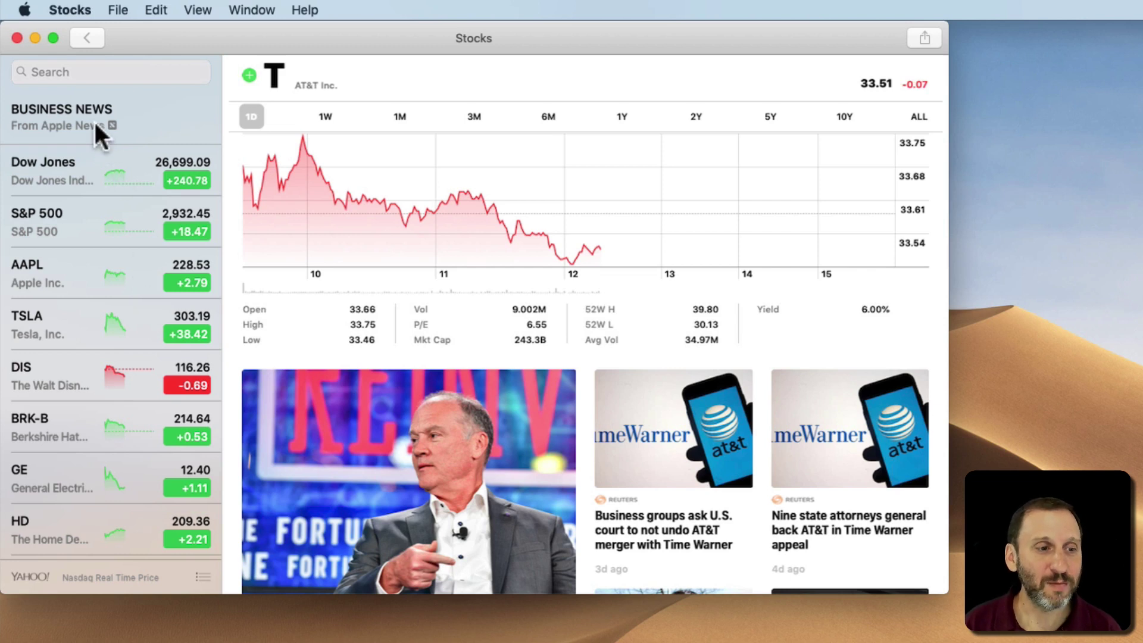
click(53, 71)
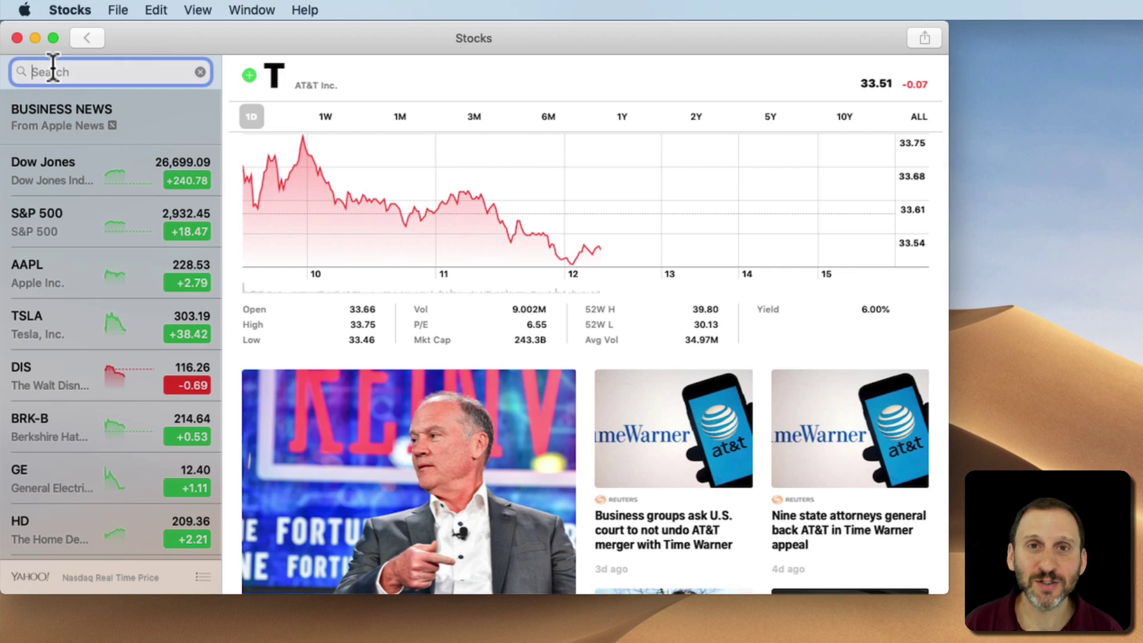